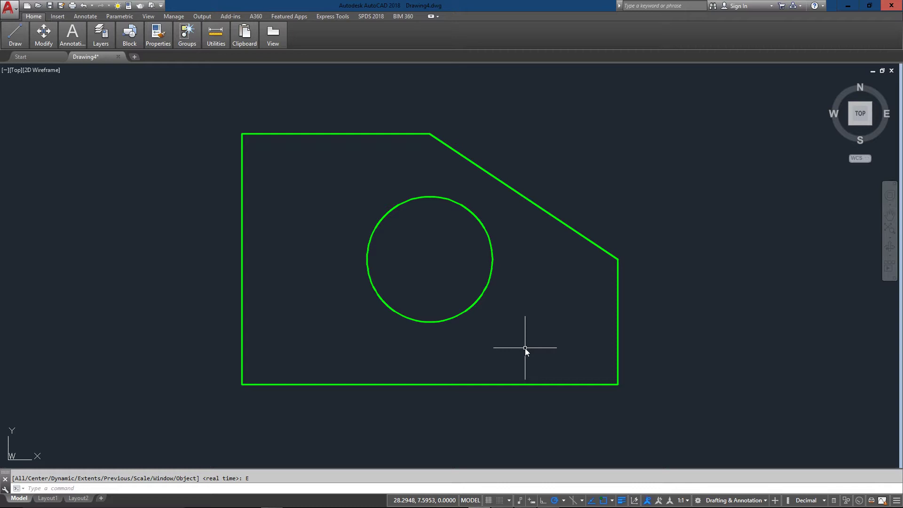
Draw a 3.0000 linear dimension along the plate's bottom edge, then erase it.
{"action": "mouse_move", "coordinate": [75, 40]}
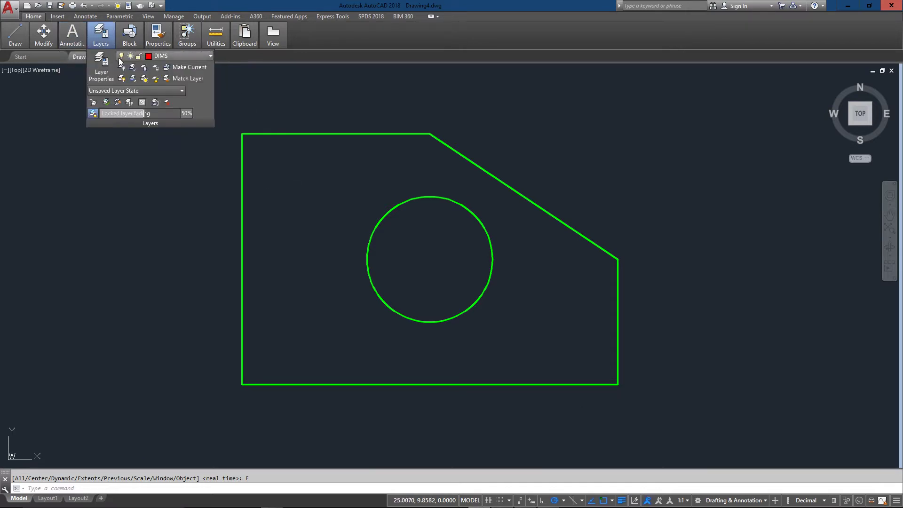
{"action": "left_click", "coordinate": [124, 60]}
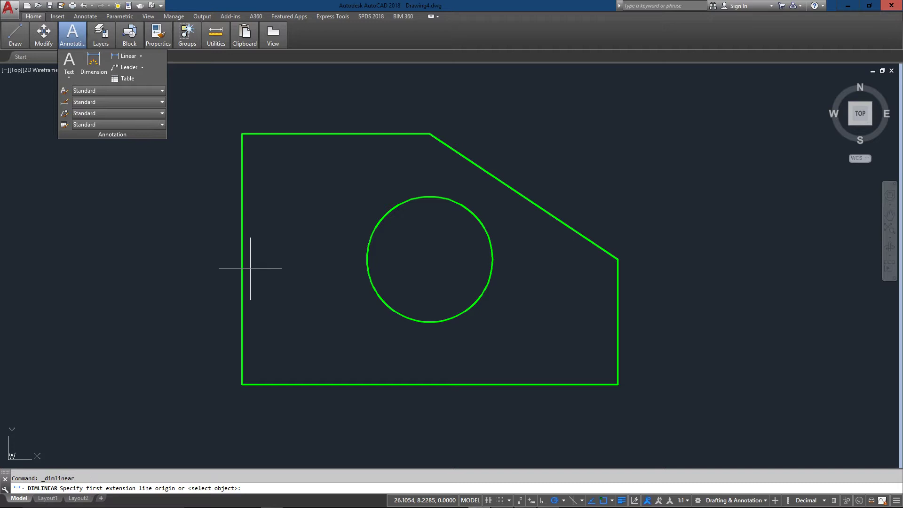
{"action": "left_click", "coordinate": [618, 384]}
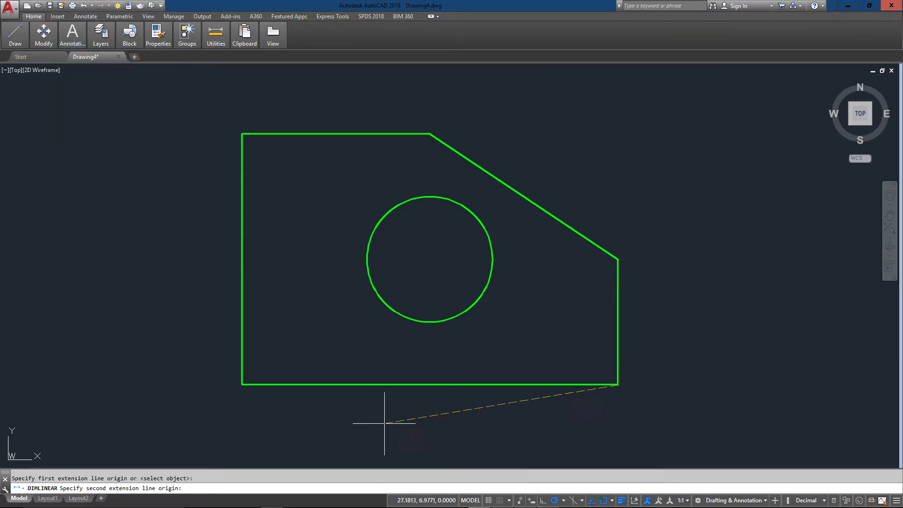
{"action": "left_click", "coordinate": [242, 384]}
{"action": "left_click", "coordinate": [409, 422]}
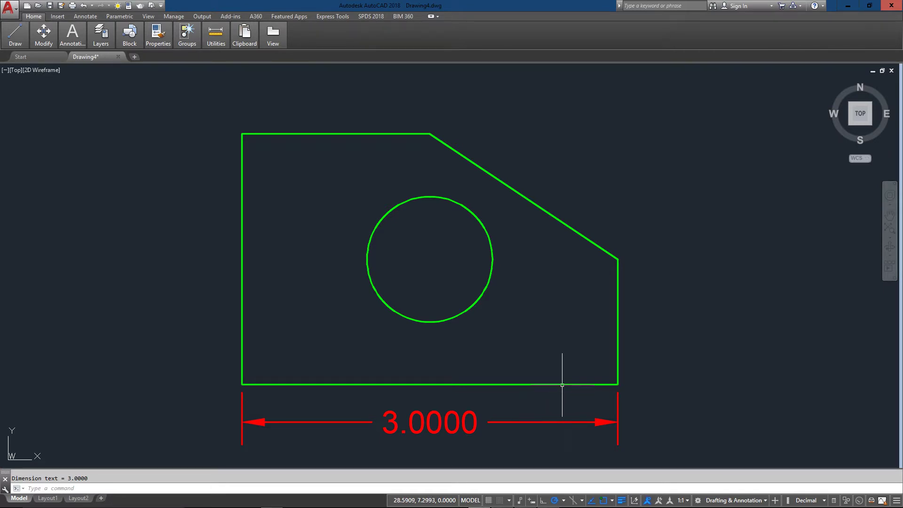
{"action": "left_click", "coordinate": [562, 406]}
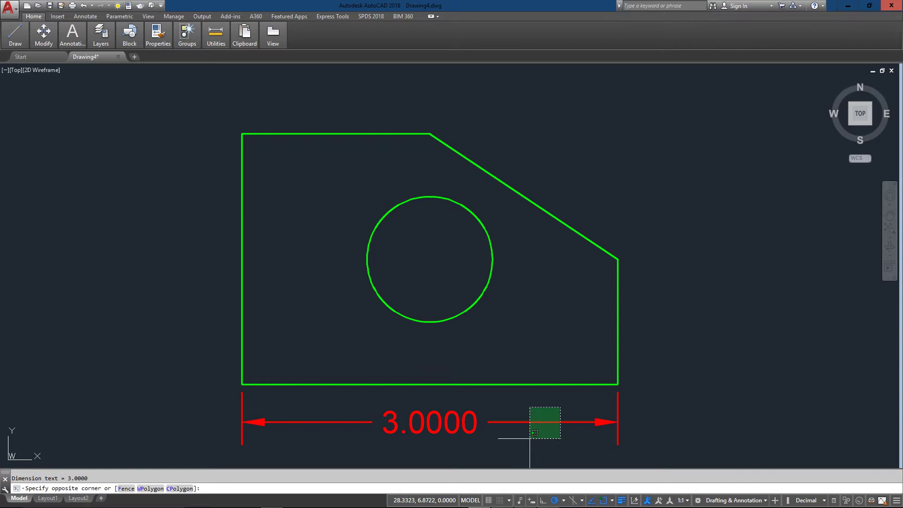
{"action": "left_click", "coordinate": [527, 440]}
{"action": "type", "text": "E"}
{"action": "key", "text": "Return"}
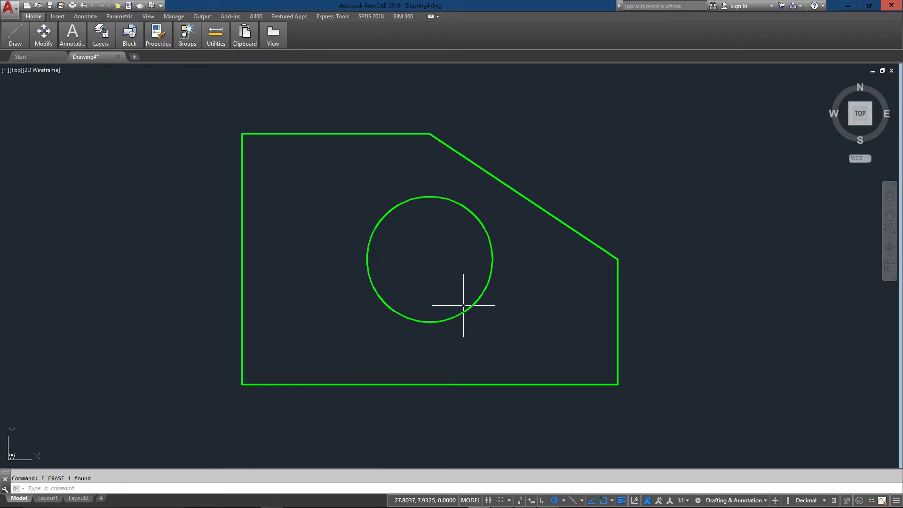
Using DDIM, create dimension style DIMSTYLE-1 based on Standard and continue to its settings.
{"action": "type", "text": "DDIM"}
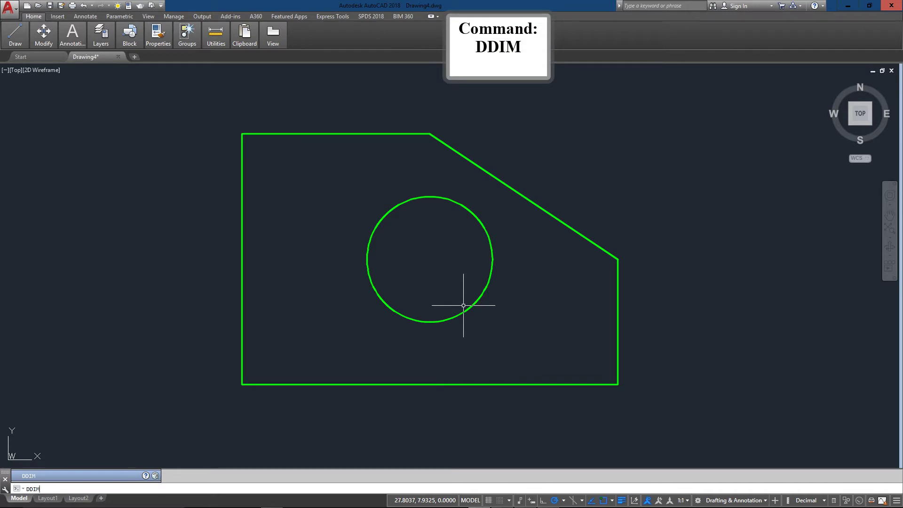
{"action": "key", "text": "Return"}
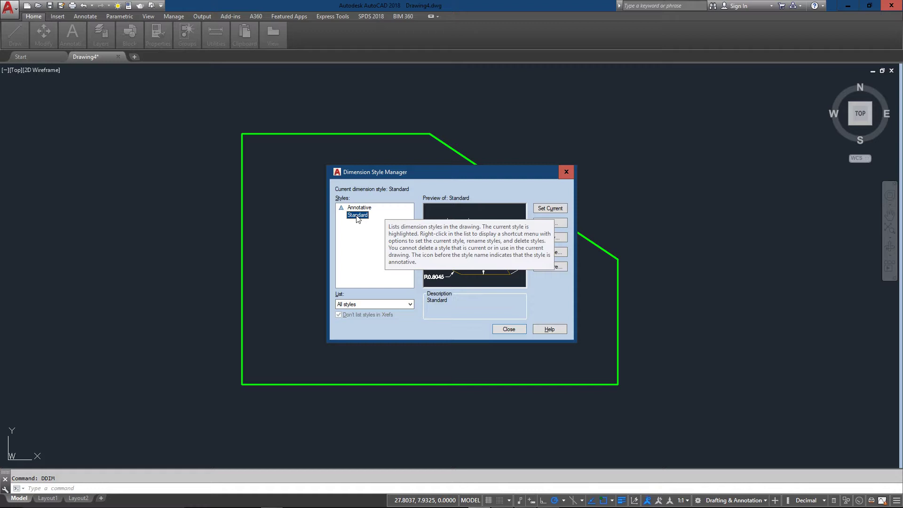
{"action": "left_click", "coordinate": [555, 224]}
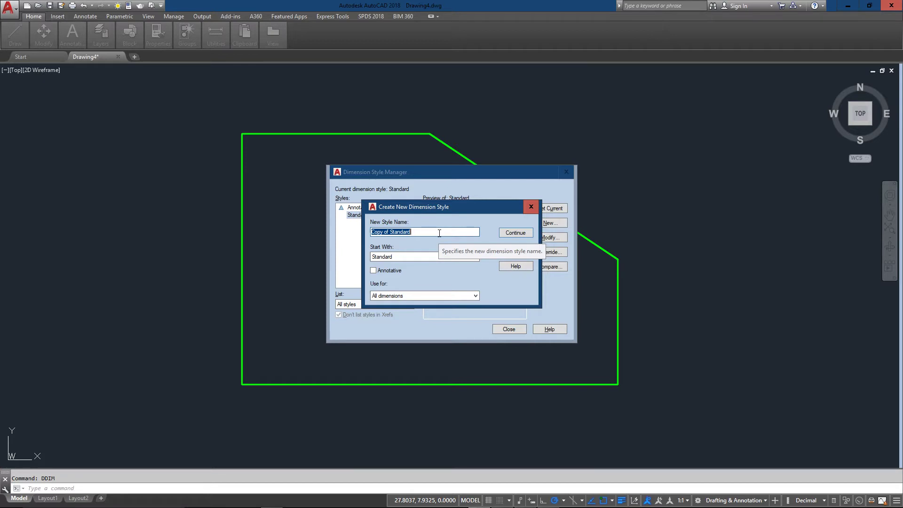
{"action": "type", "text": "DIMSTYLE-1"}
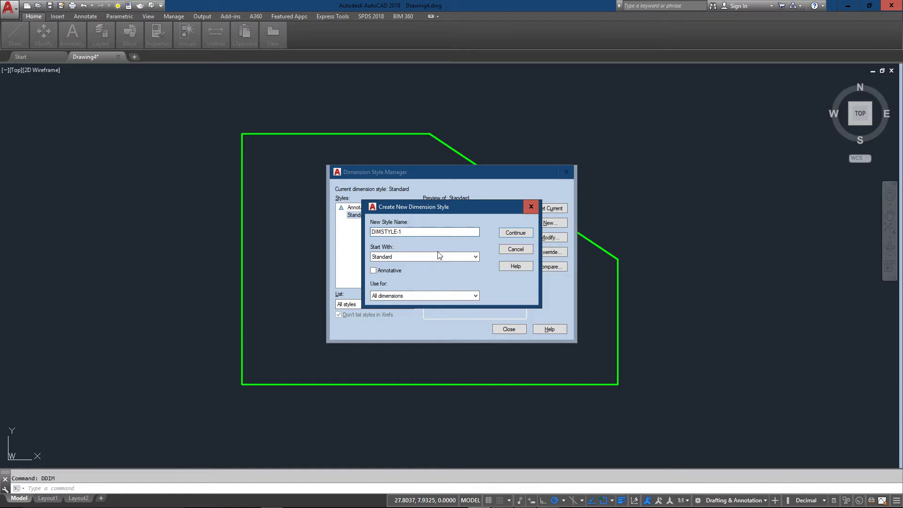
{"action": "left_click", "coordinate": [421, 254]}
{"action": "left_click", "coordinate": [422, 255]}
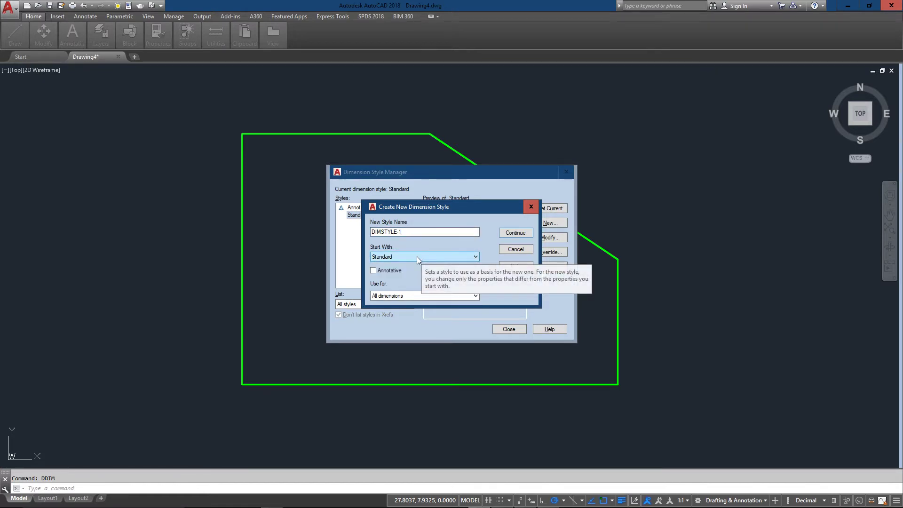
{"action": "left_click", "coordinate": [514, 234]}
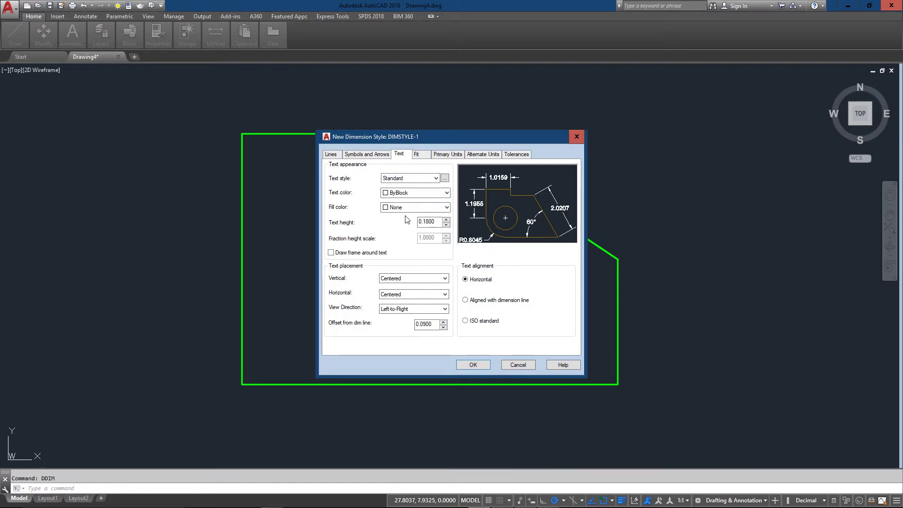
Move the DIMSTYLE-1 dialog aside and review its dimension and extension line settings.
{"action": "left_click_drag", "start_coordinate": [410, 134], "coordinate": [410, 161]}
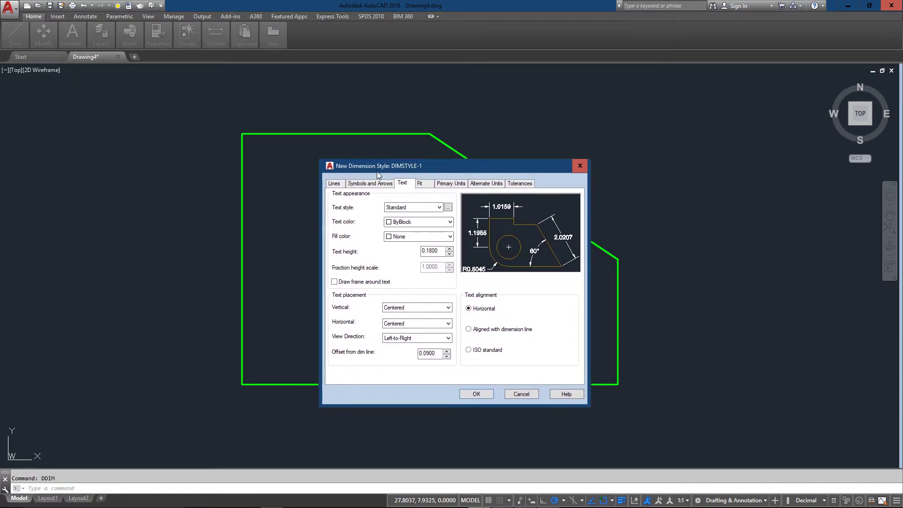
{"action": "left_click", "coordinate": [335, 185]}
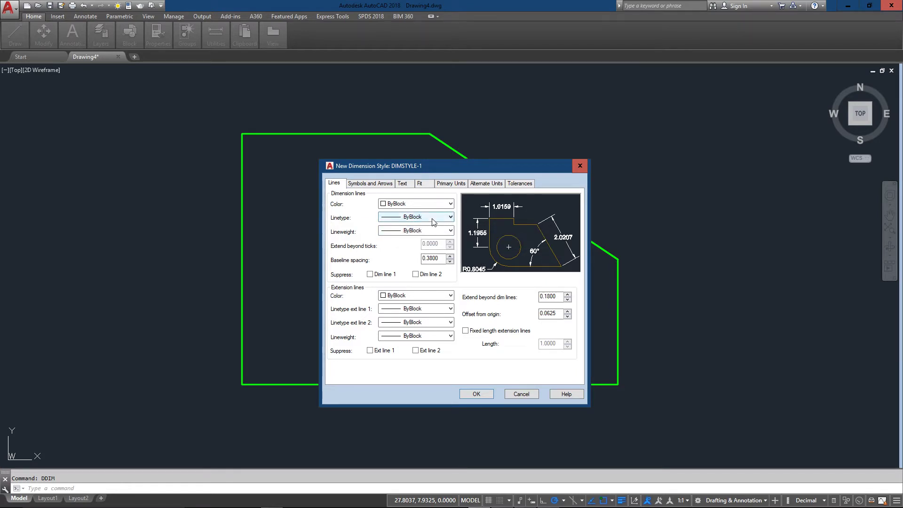
Try Box filled, then Architectural tick, for both dimension arrowheads.
{"action": "left_click", "coordinate": [361, 184]}
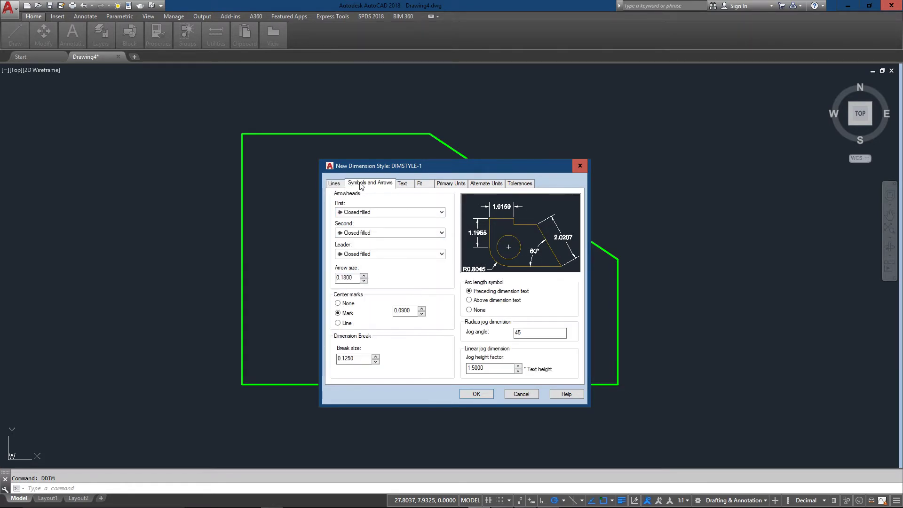
{"action": "left_click", "coordinate": [371, 212]}
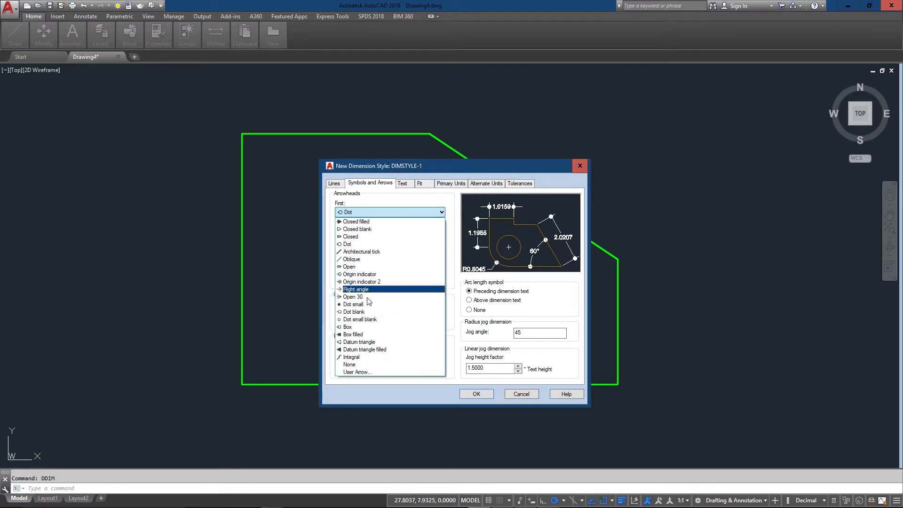
{"action": "left_click", "coordinate": [362, 334]}
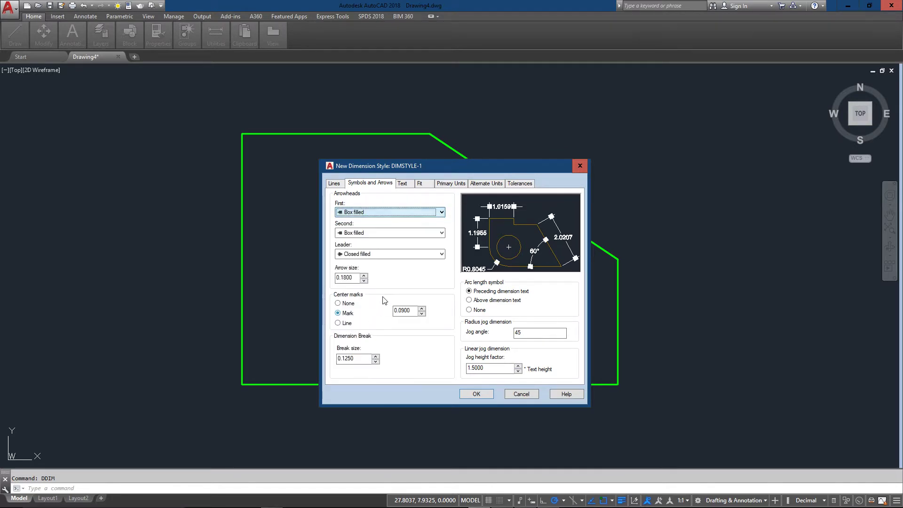
{"action": "left_click", "coordinate": [399, 212]}
{"action": "left_click", "coordinate": [392, 252]}
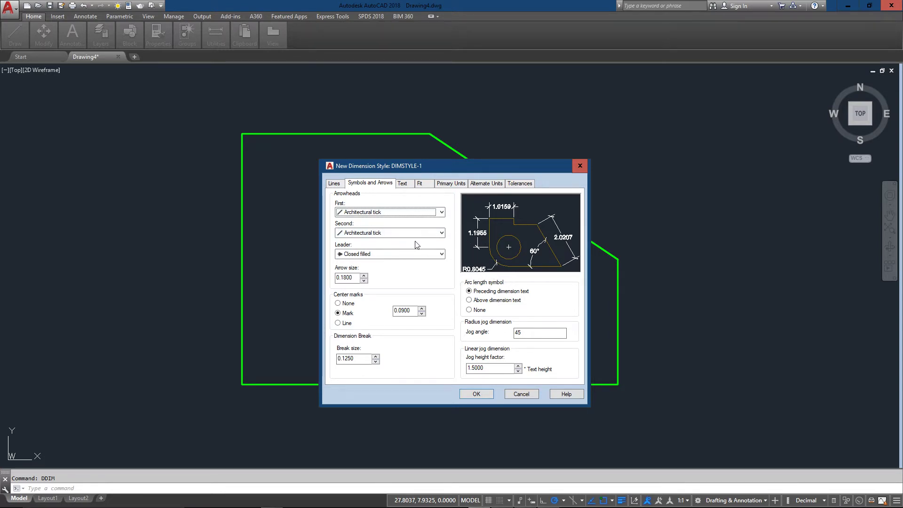
Set the first, second and leader arrowheads to Closed blank.
{"action": "left_click", "coordinate": [385, 210]}
{"action": "left_click", "coordinate": [380, 230]}
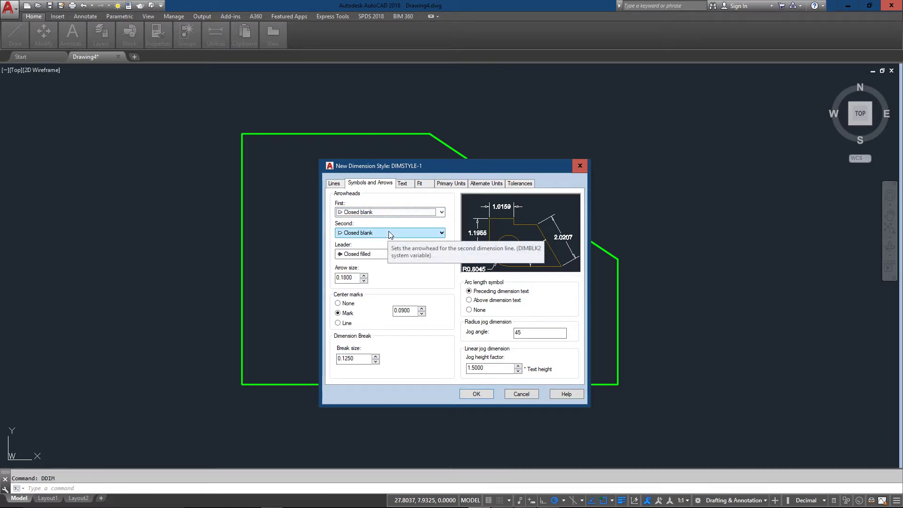
{"action": "left_click", "coordinate": [388, 254]}
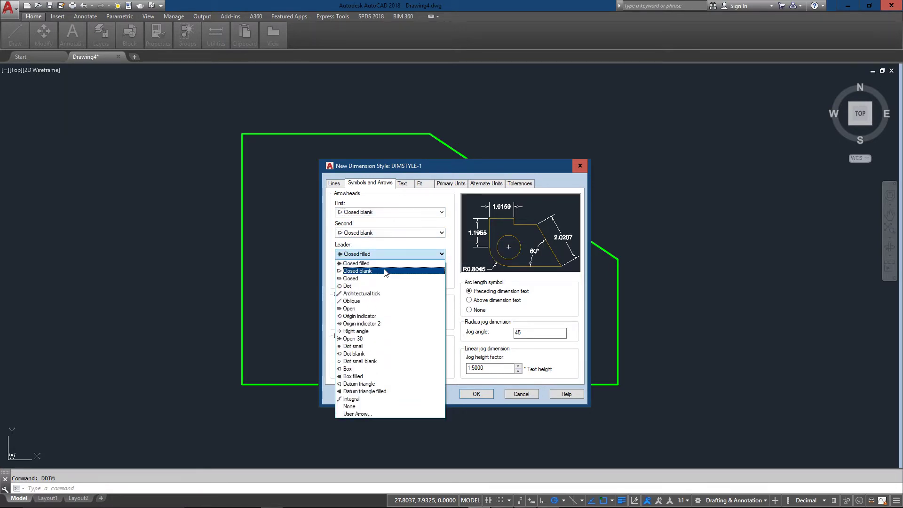
{"action": "left_click", "coordinate": [412, 266]}
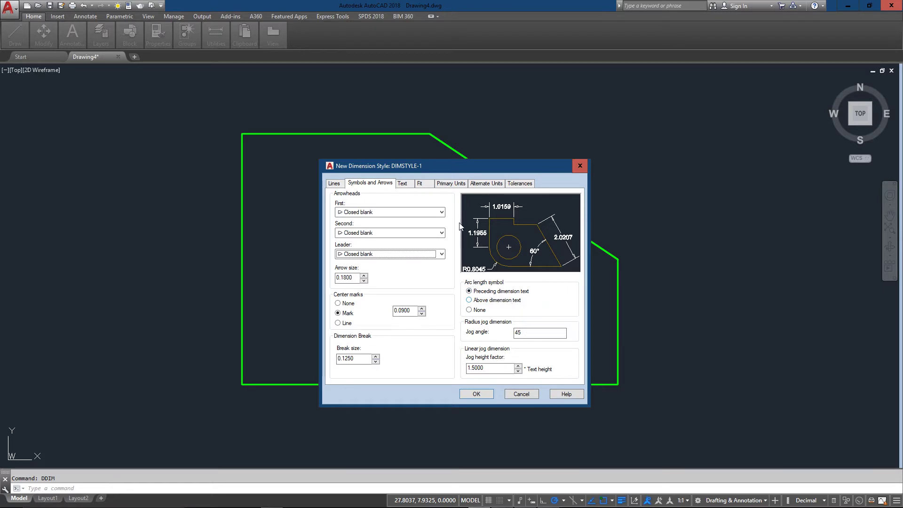
Create a new text style DIMTEXT using the romans.shx font.
{"action": "left_click", "coordinate": [404, 184]}
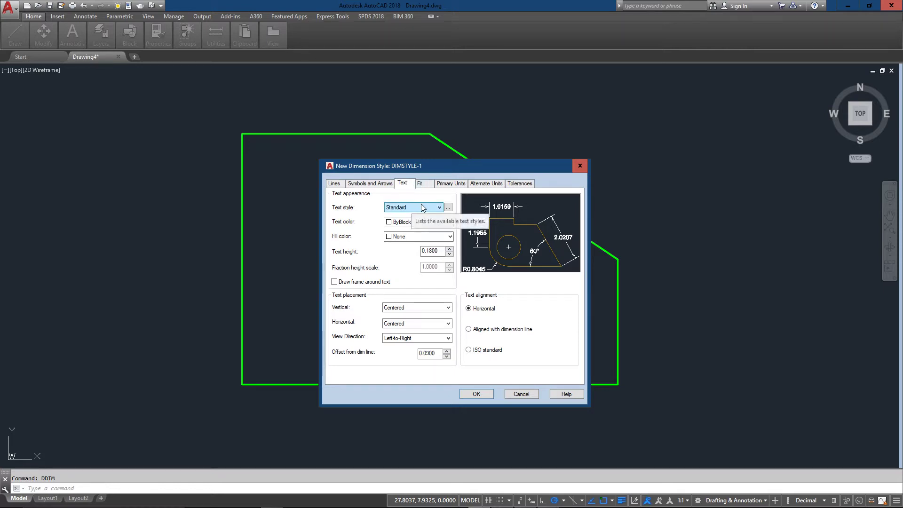
{"action": "left_click", "coordinate": [449, 209]}
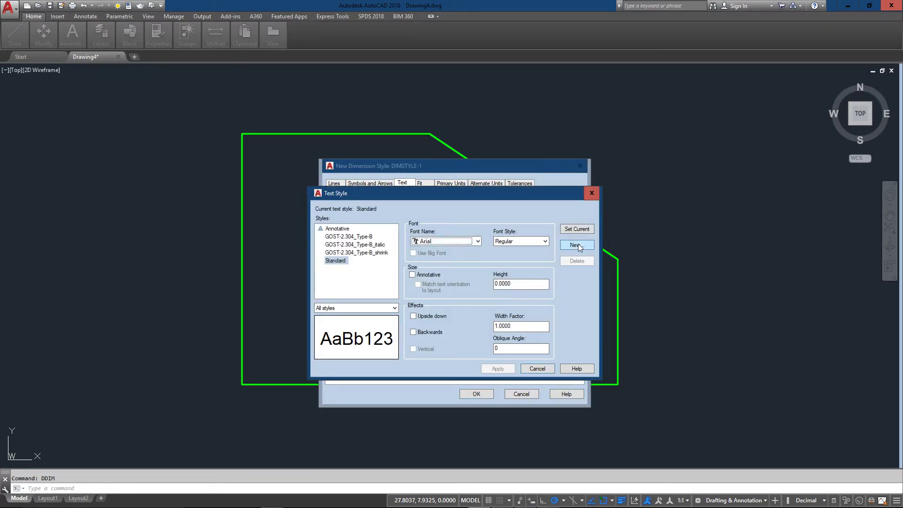
{"action": "left_click", "coordinate": [576, 245]}
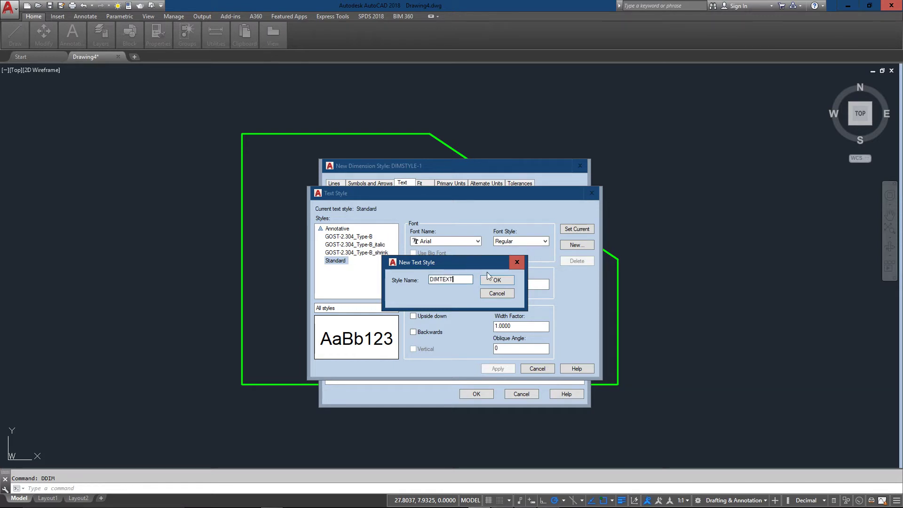
{"action": "left_click", "coordinate": [498, 281]}
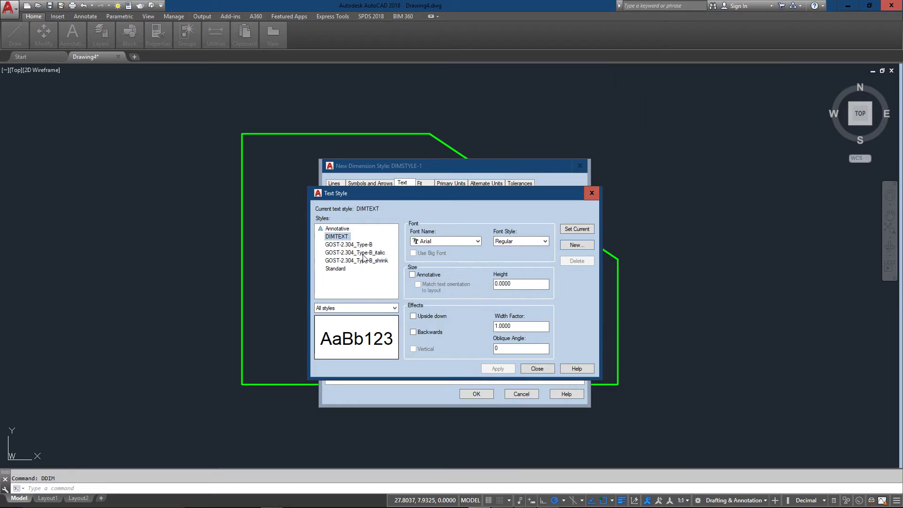
{"action": "left_click", "coordinate": [461, 241]}
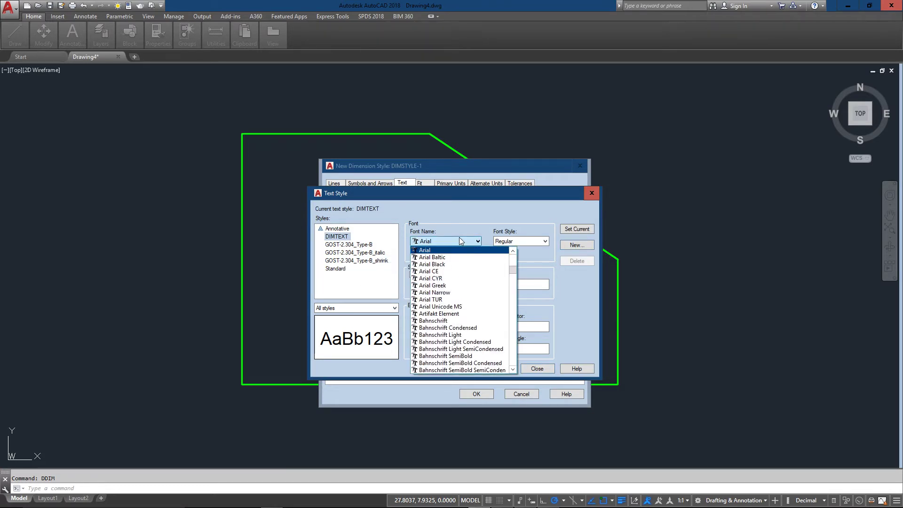
{"action": "left_click_drag", "start_coordinate": [513, 270], "coordinate": [517, 340]}
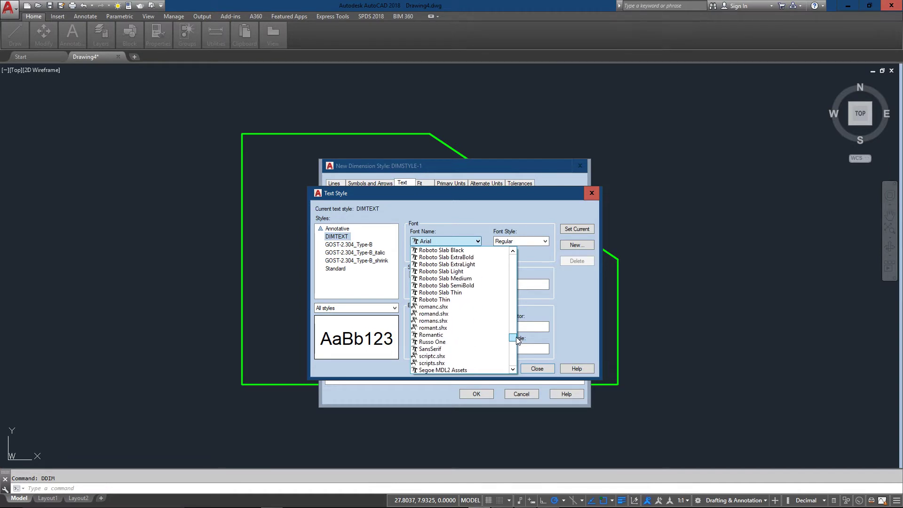
{"action": "left_click", "coordinate": [468, 321]}
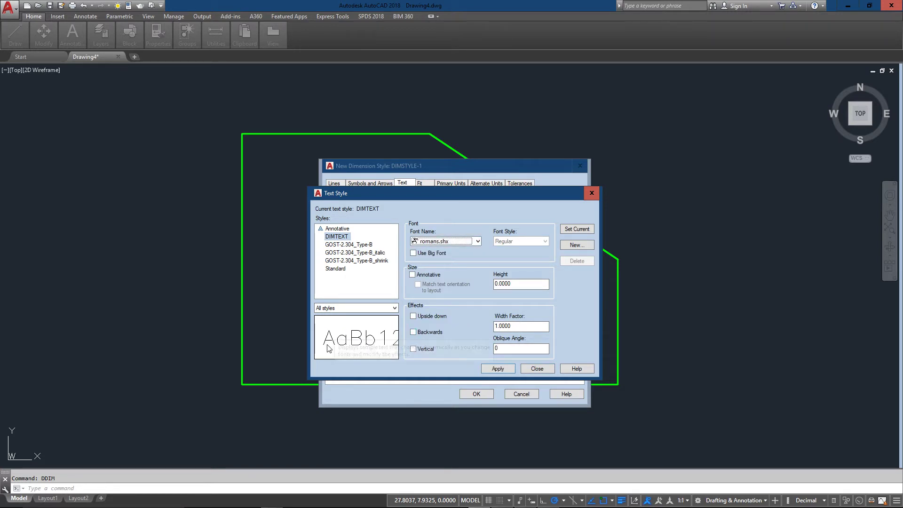
Give DIMTEXT a 0.8 width factor, make it current and save the changes.
{"action": "left_click_drag", "start_coordinate": [541, 326], "coordinate": [487, 337]}
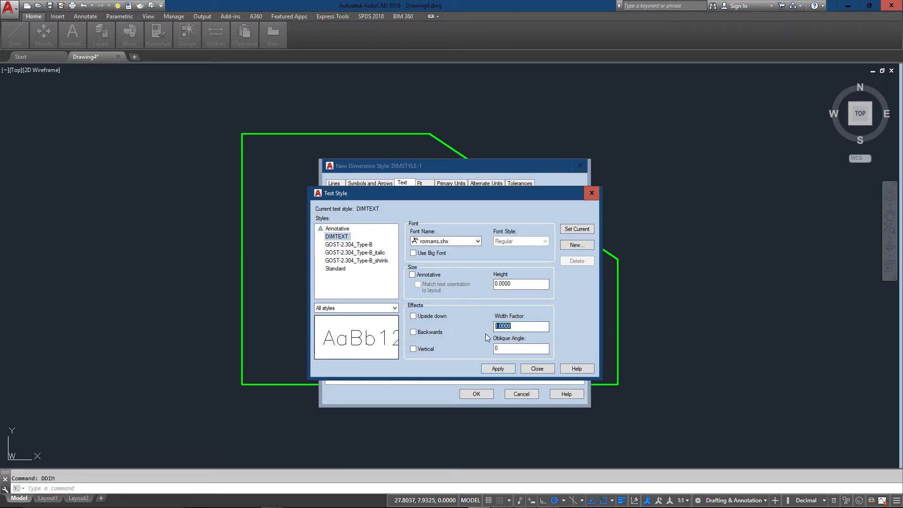
{"action": "type", "text": ".5"}
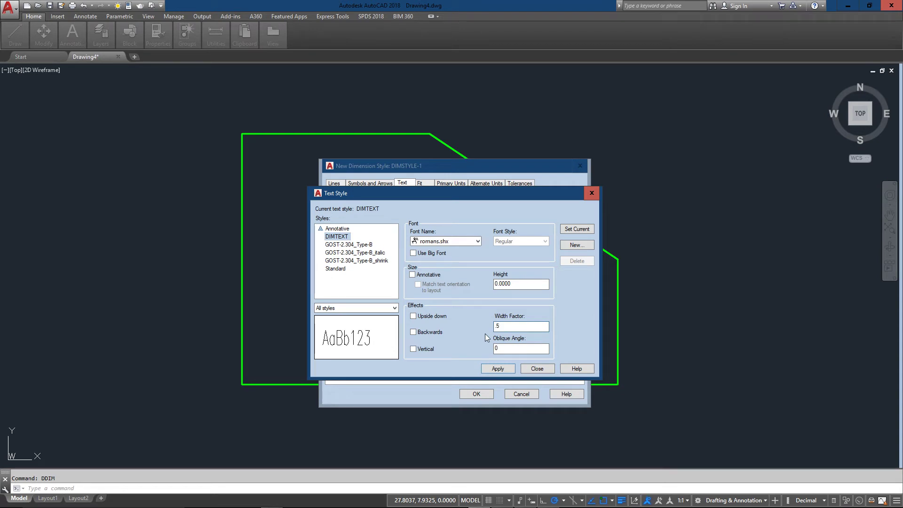
{"action": "key", "text": "BackSpace"}
{"action": "type", "text": "8"}
{"action": "left_click", "coordinate": [509, 348]}
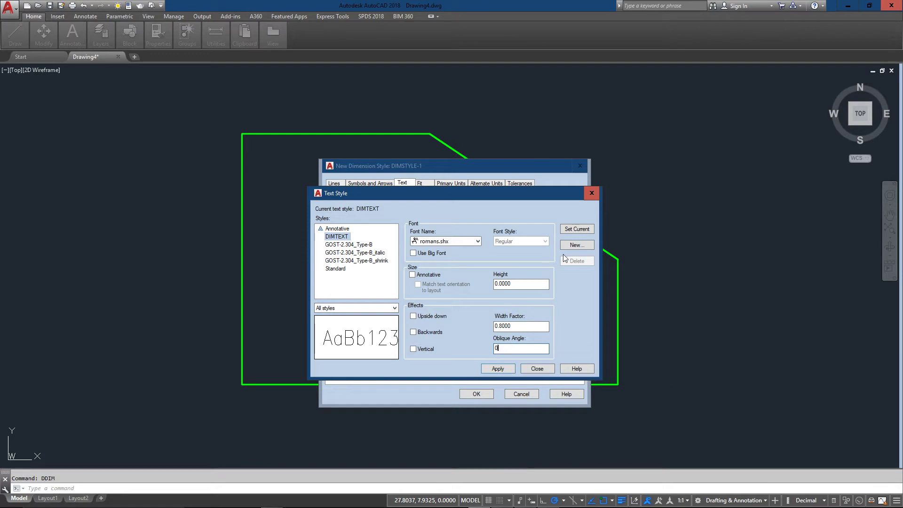
{"action": "left_click", "coordinate": [577, 229]}
{"action": "left_click", "coordinate": [458, 308]}
Assign the DIMTEXT text style to DIMSTYLE-1, keeping text alignment Horizontal.
{"action": "left_click", "coordinate": [537, 369]}
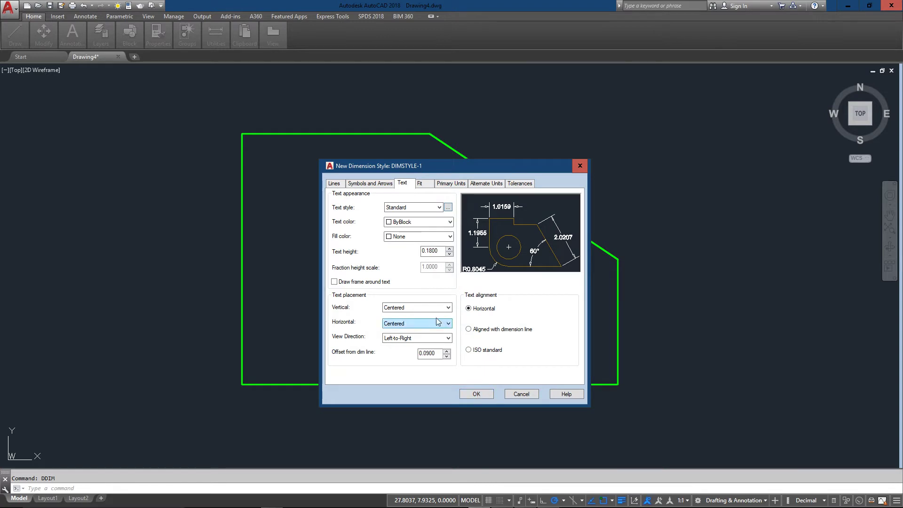
{"action": "left_click", "coordinate": [413, 208]}
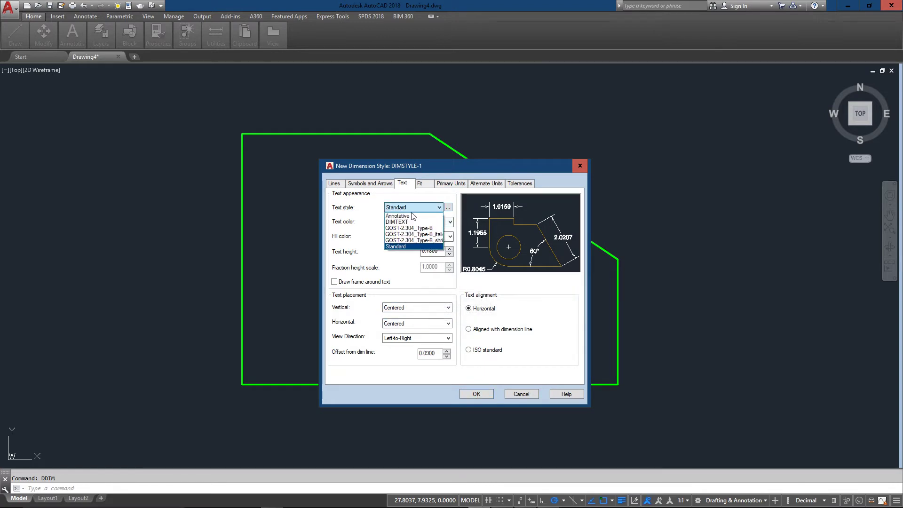
{"action": "left_click", "coordinate": [409, 222]}
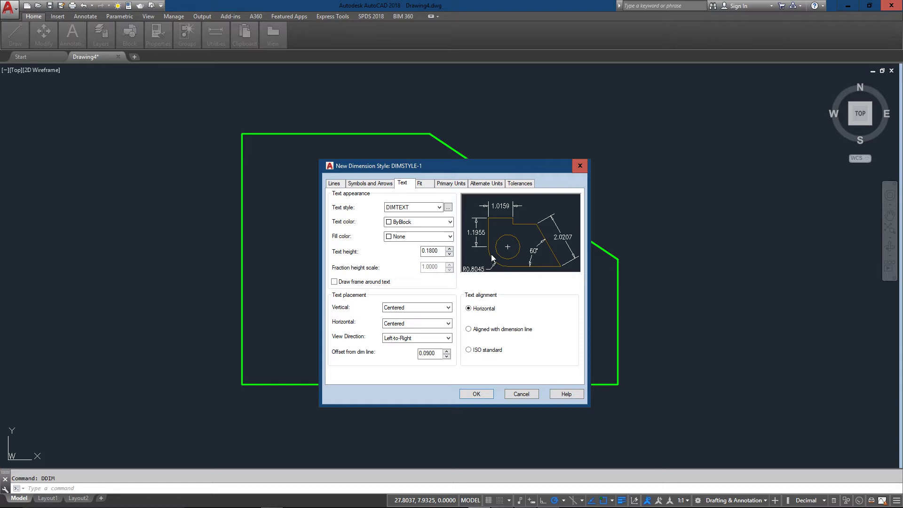
{"action": "left_click", "coordinate": [468, 329]}
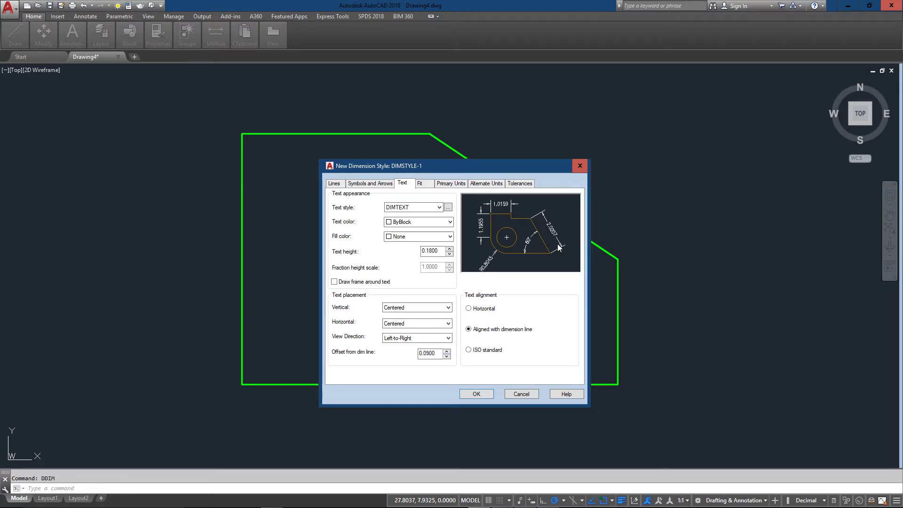
{"action": "left_click", "coordinate": [489, 308]}
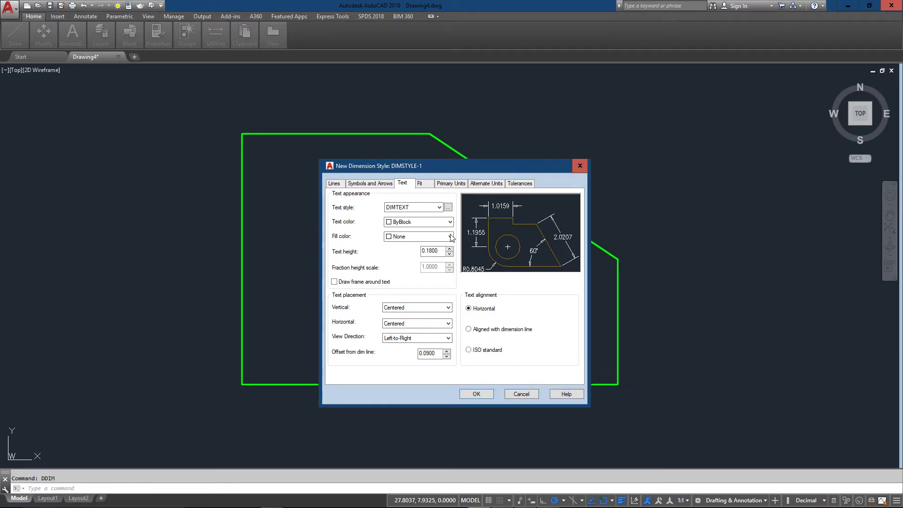
{"action": "left_click", "coordinate": [420, 183]}
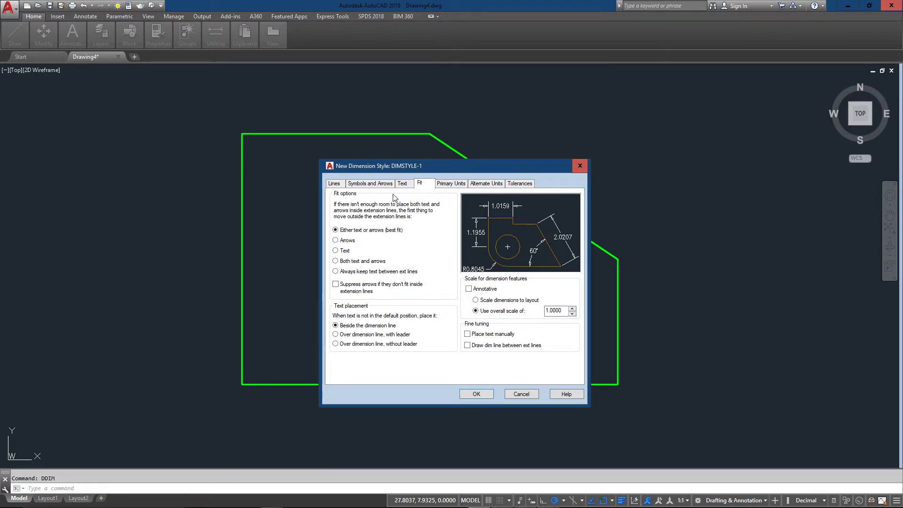
Change DIMSTYLE-1's text alignment to 'Aligned with dimension line'.
{"action": "left_click", "coordinate": [402, 184]}
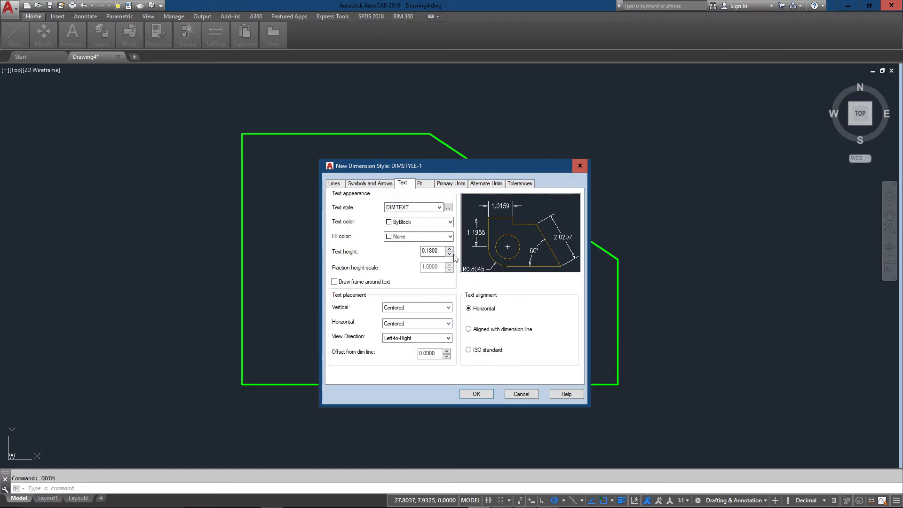
{"action": "left_click", "coordinate": [494, 329]}
{"action": "left_click", "coordinate": [429, 185]}
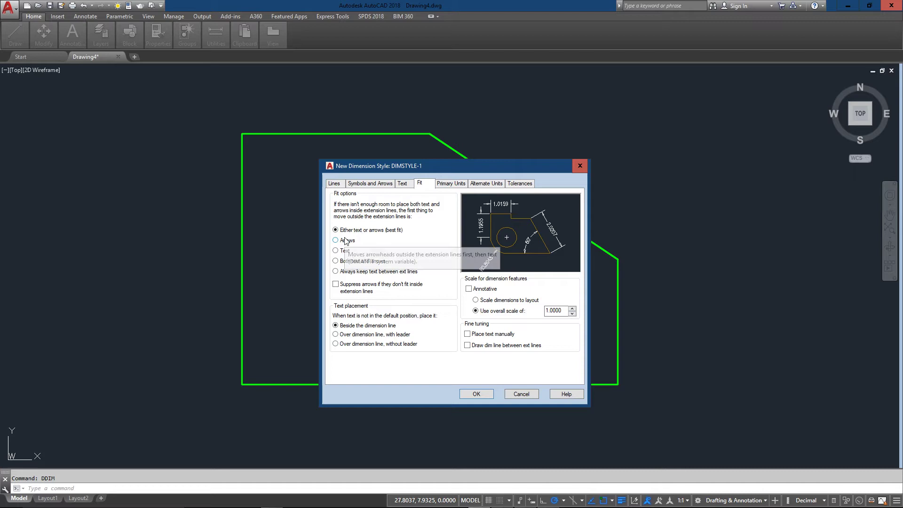
Set DIMSTYLE-1's primary unit precision to 0.0 with an inch-mark (") suffix.
{"action": "left_click", "coordinate": [447, 185]}
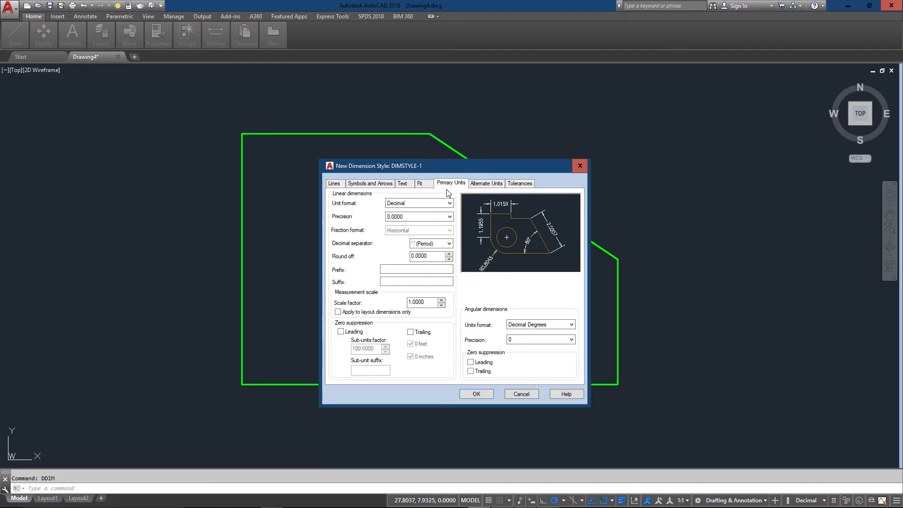
{"action": "left_click", "coordinate": [421, 217]}
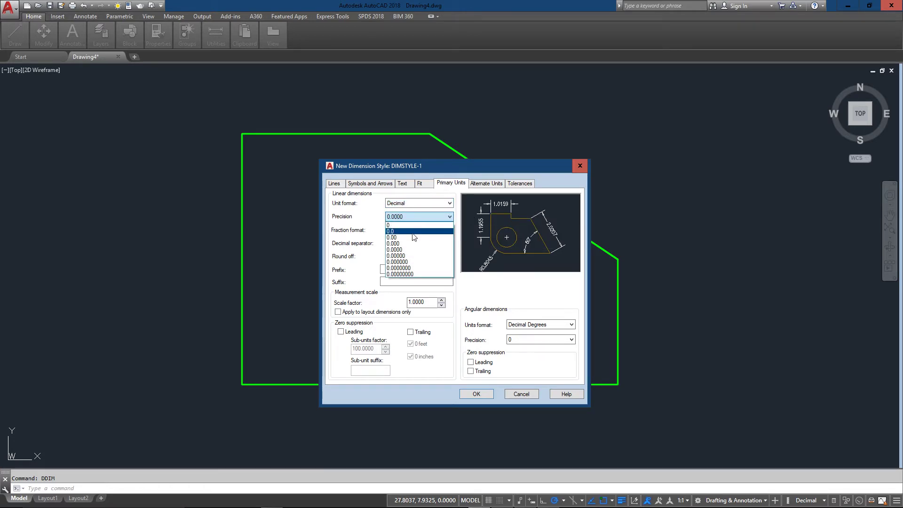
{"action": "left_click", "coordinate": [412, 231]}
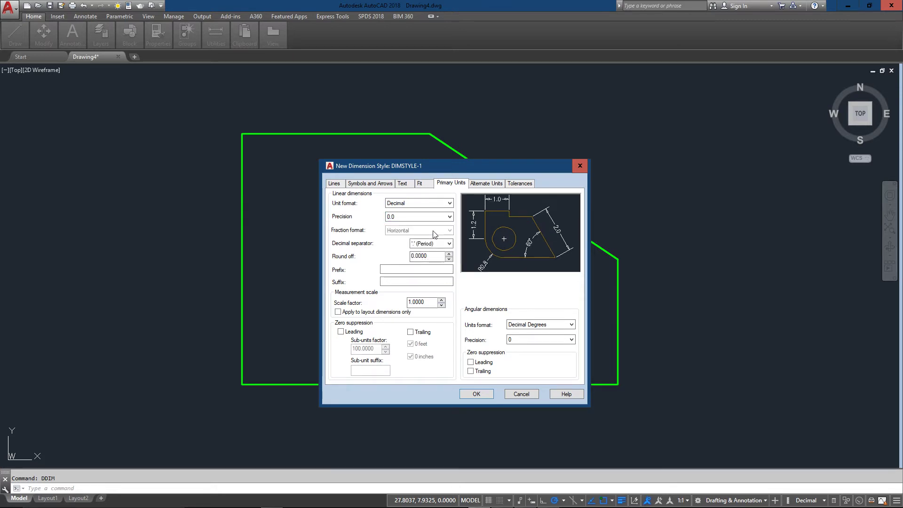
{"action": "left_click", "coordinate": [401, 281]}
{"action": "left_click", "coordinate": [394, 268]}
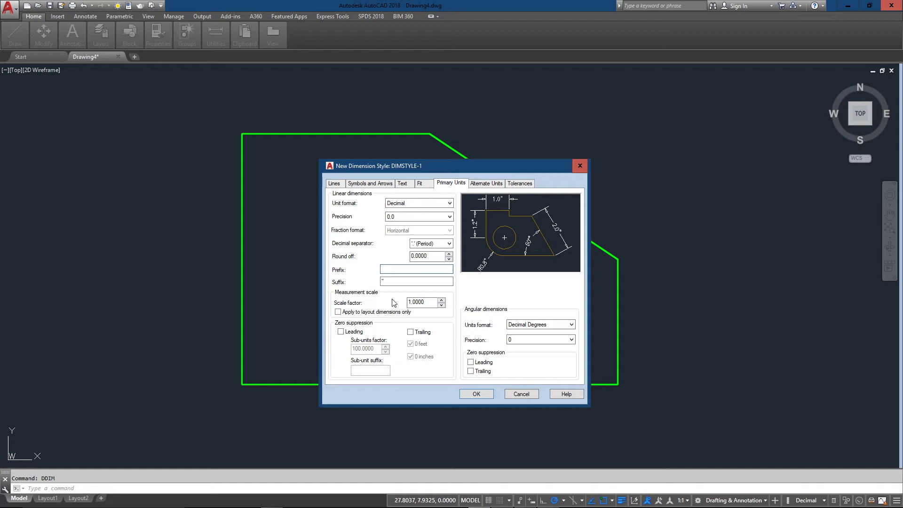
Turn on alternate units with MM suffix, 0.0 precision, placed below primary values.
{"action": "left_click", "coordinate": [487, 185]}
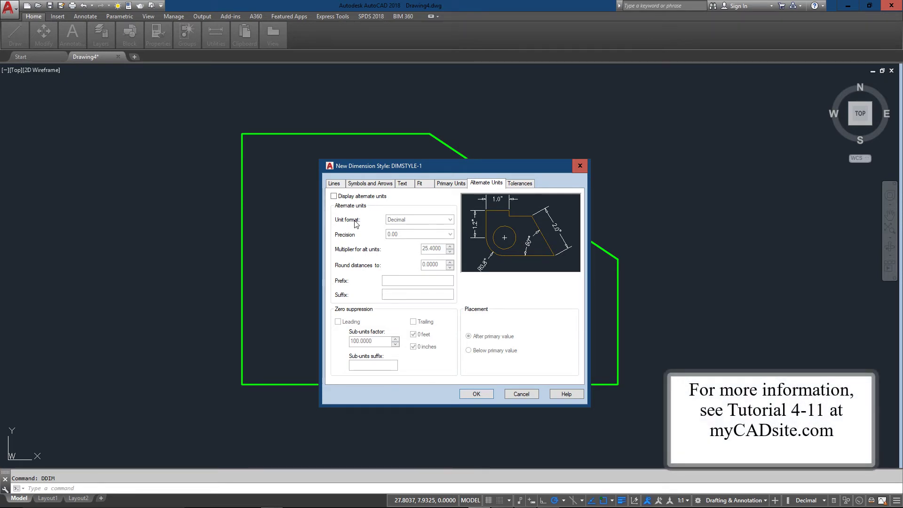
{"action": "left_click", "coordinate": [348, 197]}
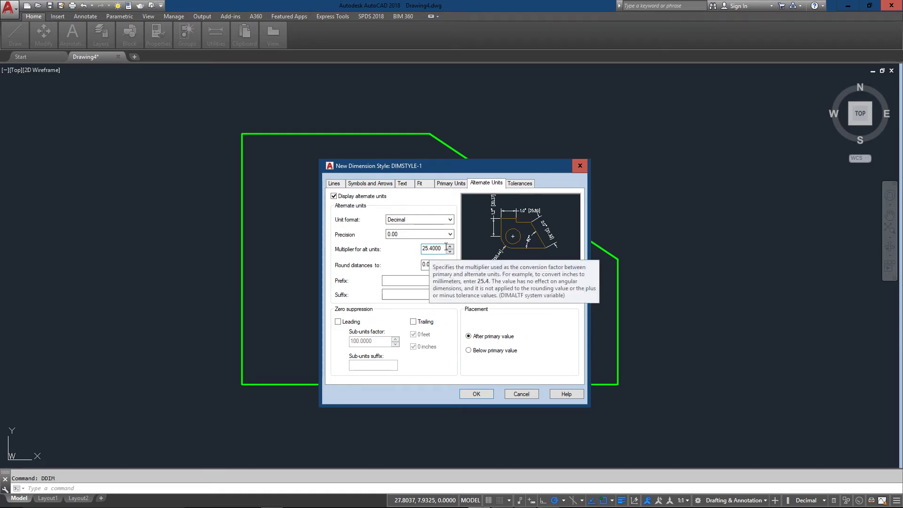
{"action": "left_click", "coordinate": [400, 293]}
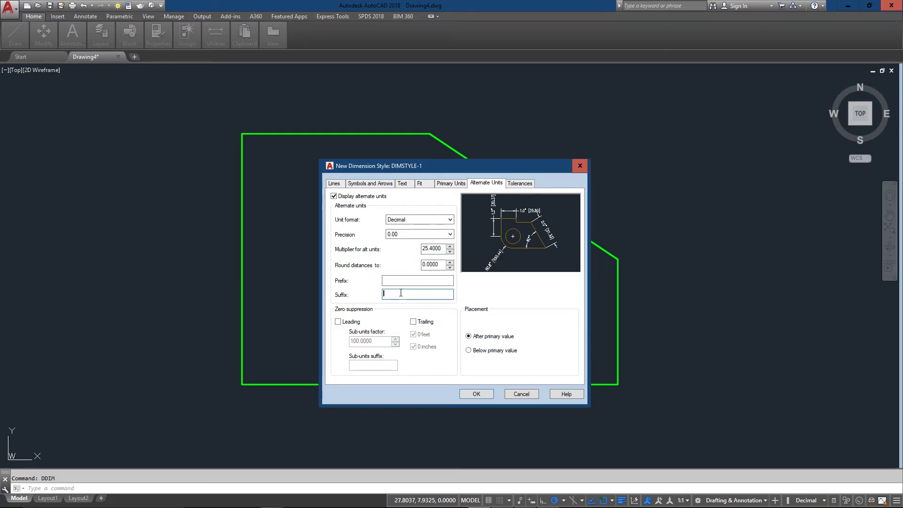
{"action": "type", "text": "MM"}
{"action": "left_click", "coordinate": [483, 351]}
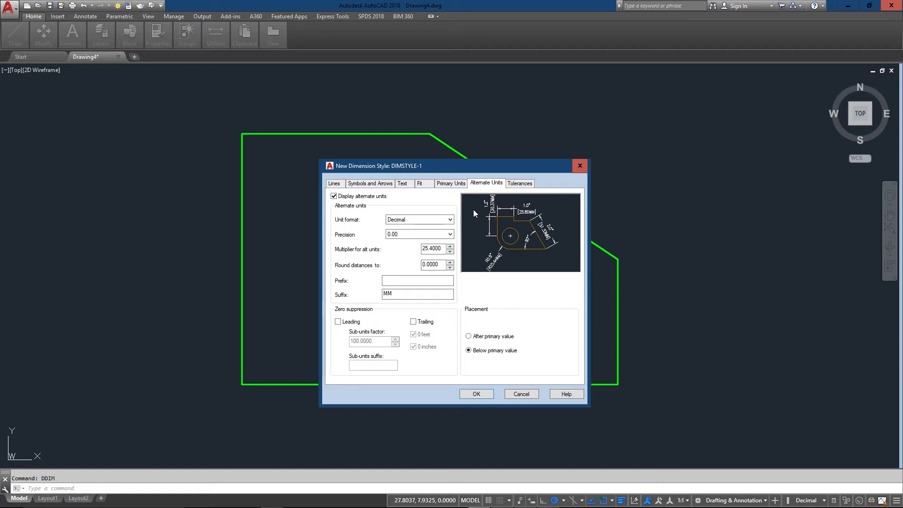
{"action": "left_click", "coordinate": [421, 235]}
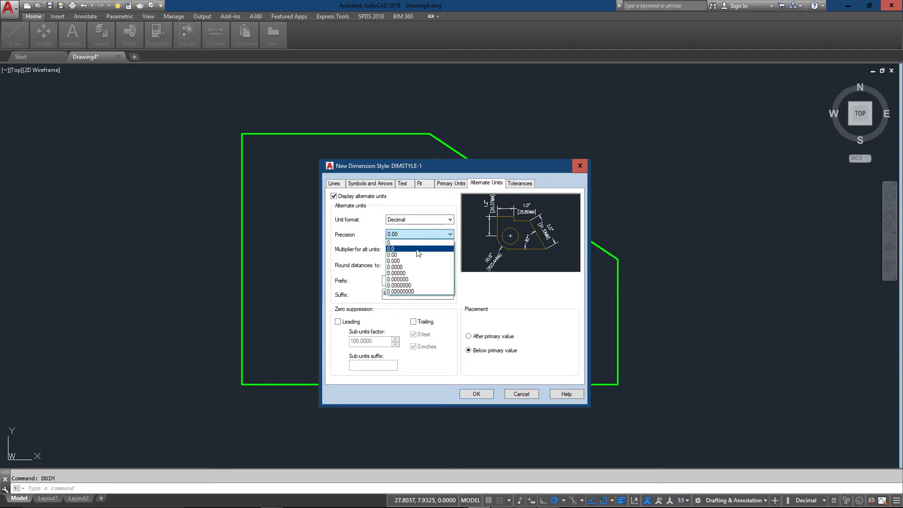
{"action": "left_click", "coordinate": [418, 248]}
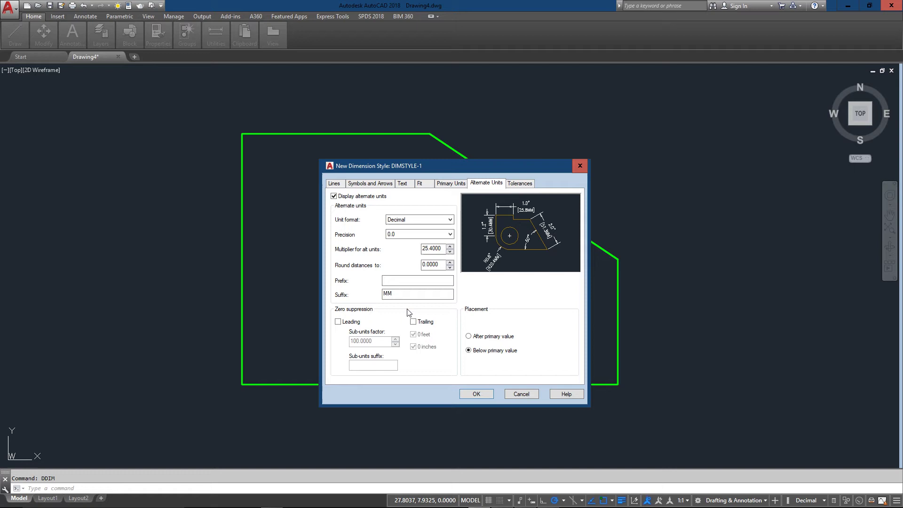
Finish DIMSTYLE-1, make it the current dimension style and close the manager.
{"action": "left_click", "coordinate": [475, 395]}
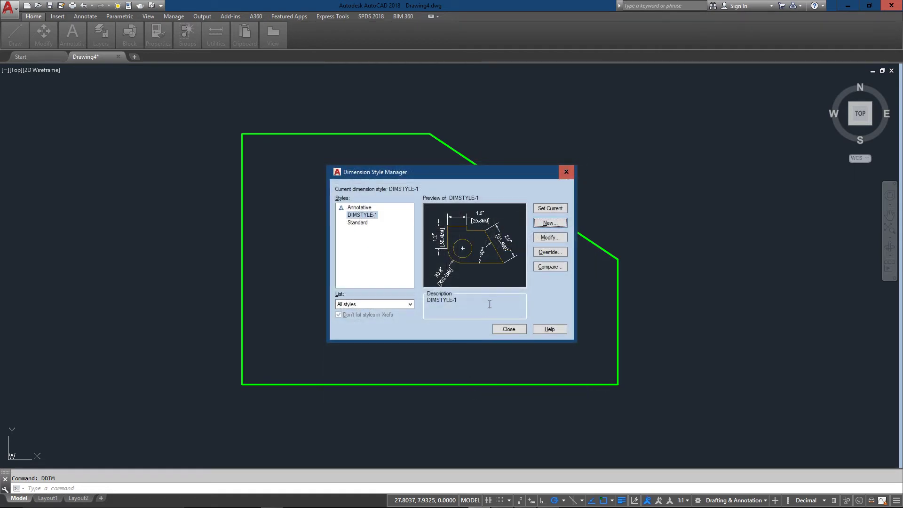
{"action": "left_click", "coordinate": [549, 210]}
{"action": "left_click", "coordinate": [509, 328]}
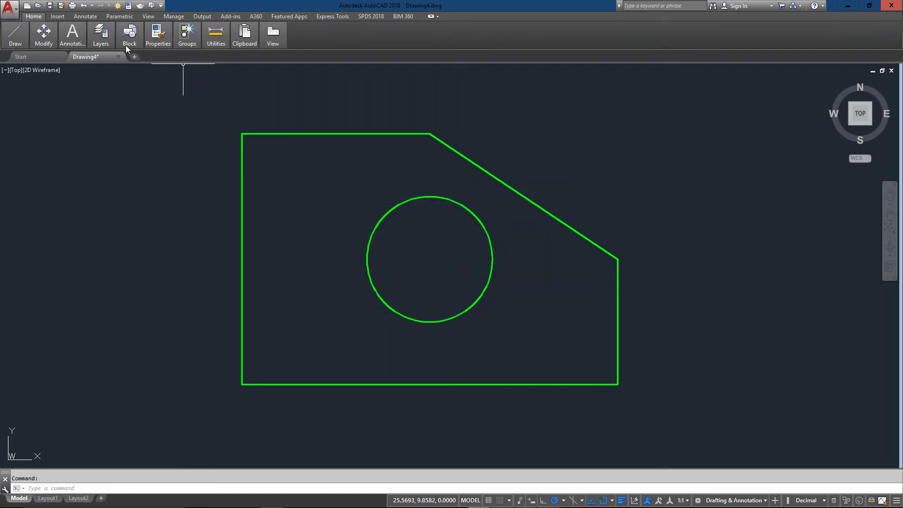
Dimension the plate's bottom edge below the part, reading 3.0" [76.2MM].
{"action": "mouse_move", "coordinate": [73, 33]}
{"action": "mouse_move", "coordinate": [101, 39]}
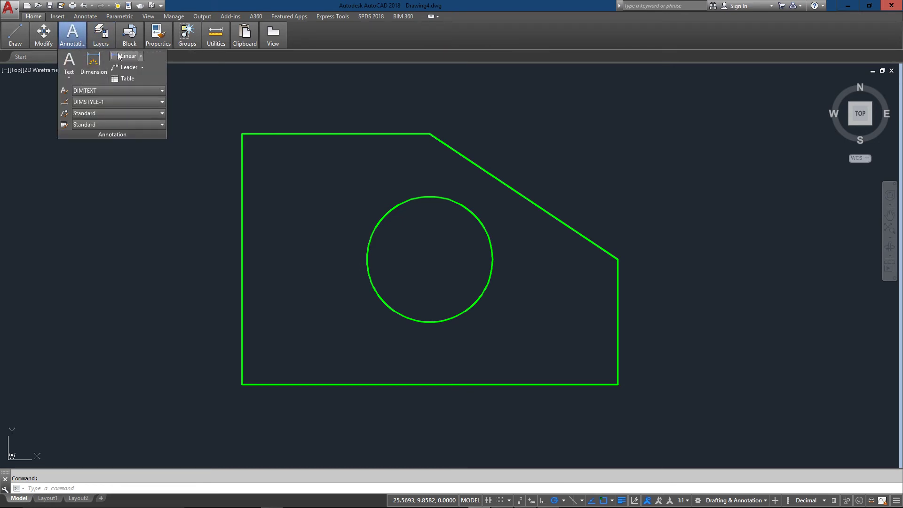
{"action": "left_click", "coordinate": [119, 56]}
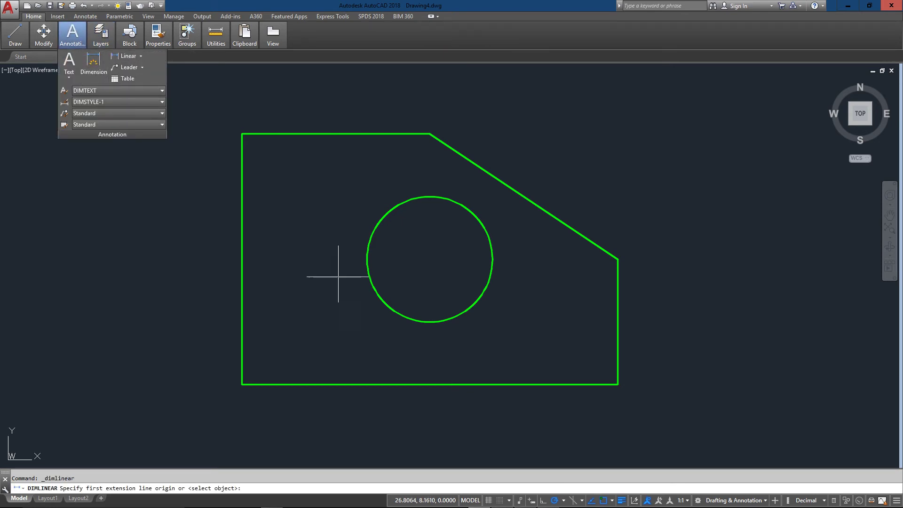
{"action": "left_click", "coordinate": [613, 387]}
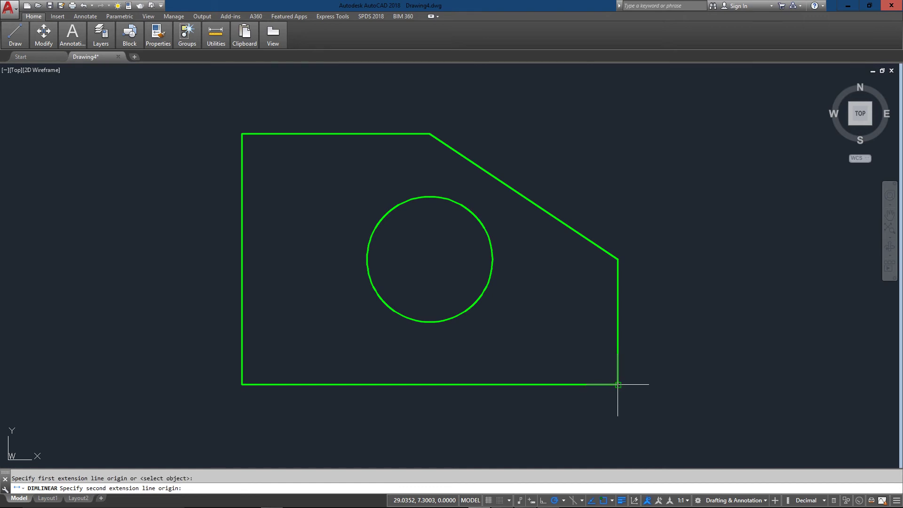
{"action": "left_click", "coordinate": [242, 384]}
{"action": "scroll", "coordinate": [431, 423], "scroll_direction": "down", "scroll_amount": 6}
{"action": "middle_click_drag", "start_coordinate": [424, 395], "coordinate": [420, 352]}
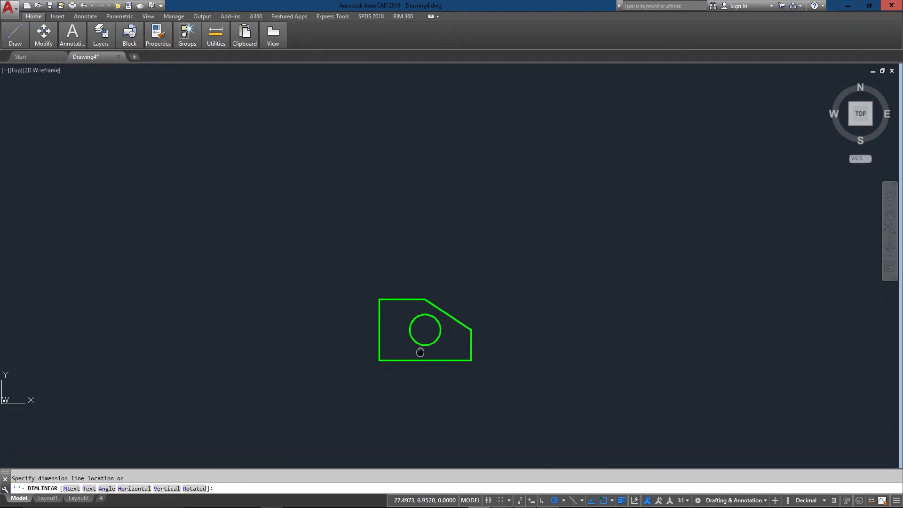
{"action": "left_click", "coordinate": [424, 381]}
{"action": "scroll", "coordinate": [452, 391], "scroll_direction": "up", "scroll_amount": 6}
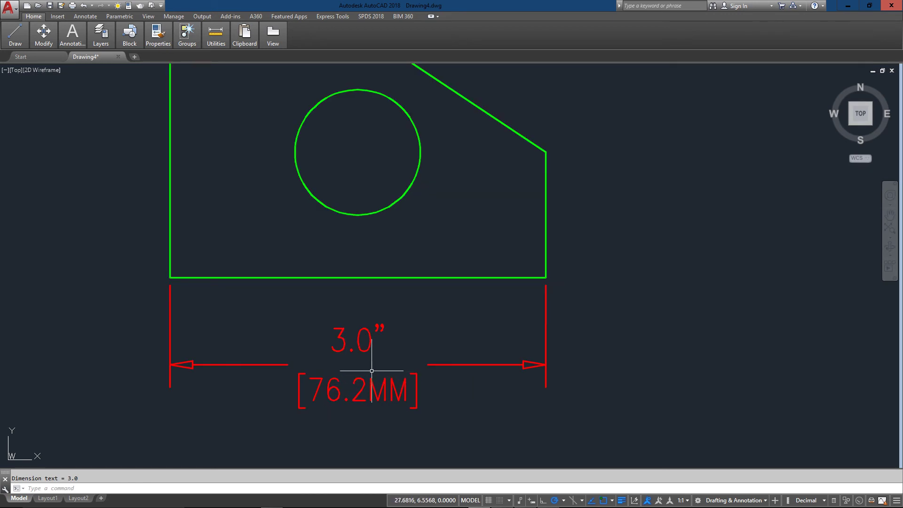
{"action": "scroll", "coordinate": [358, 370], "scroll_direction": "down", "scroll_amount": 2}
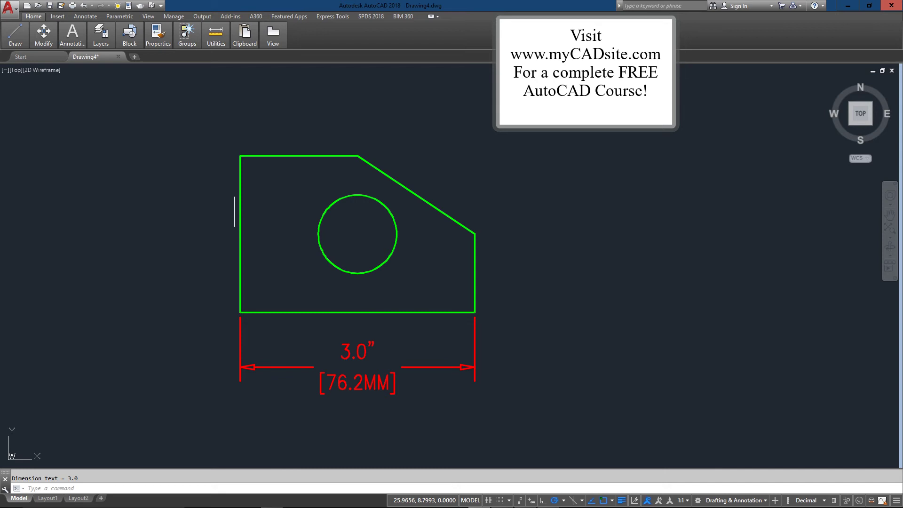
{"action": "mouse_move", "coordinate": [101, 34]}
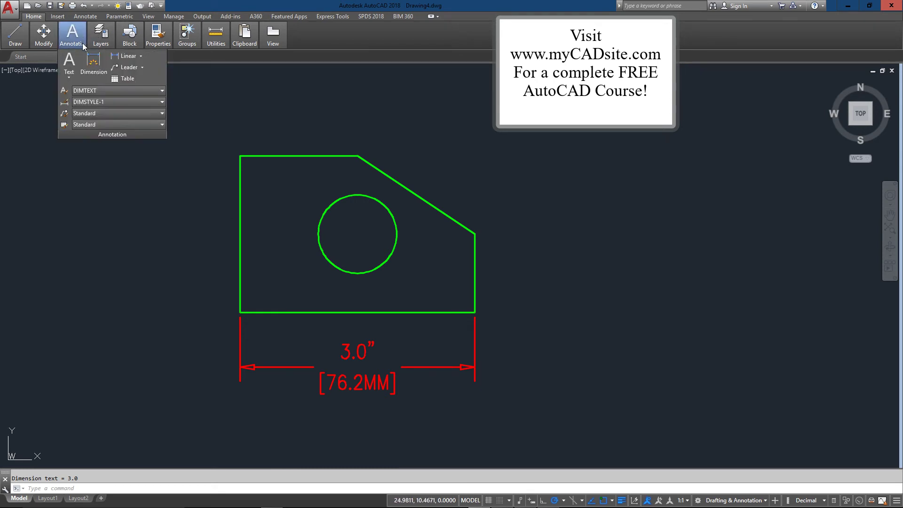
Dimension the plate's left edge from top-left to bottom-left corner, reading 2.0" [50.8MM].
{"action": "left_click", "coordinate": [125, 58]}
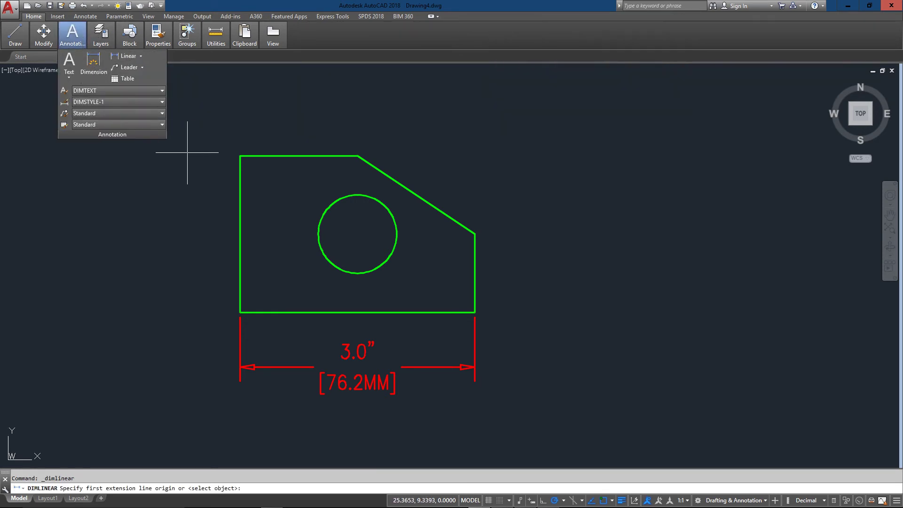
{"action": "left_click", "coordinate": [237, 155]}
{"action": "left_click", "coordinate": [240, 312]}
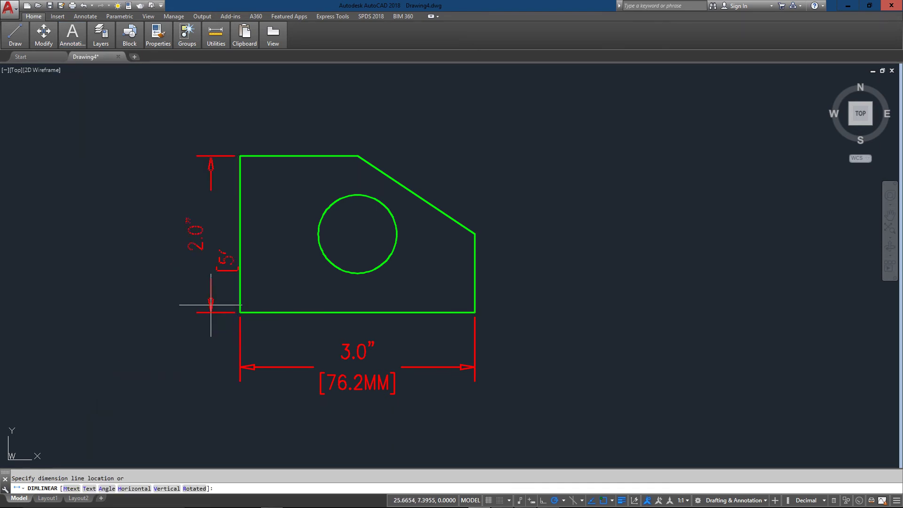
{"action": "left_click", "coordinate": [188, 303]}
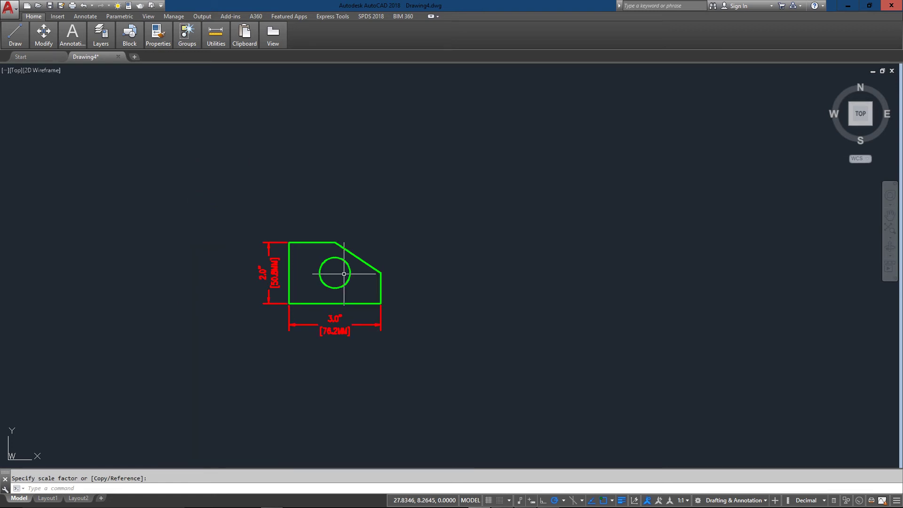
Scale the part and its dimensions by 10 about the lower-left corner.
{"action": "type", "text": "sc"}
{"action": "key", "text": "Return"}
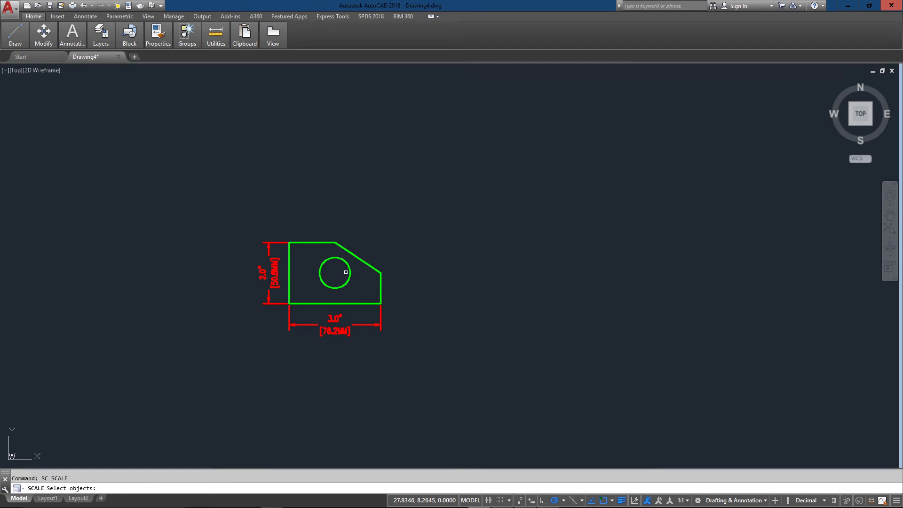
{"action": "left_click", "coordinate": [426, 216]}
{"action": "left_click", "coordinate": [252, 365]}
{"action": "key", "text": "Return"}
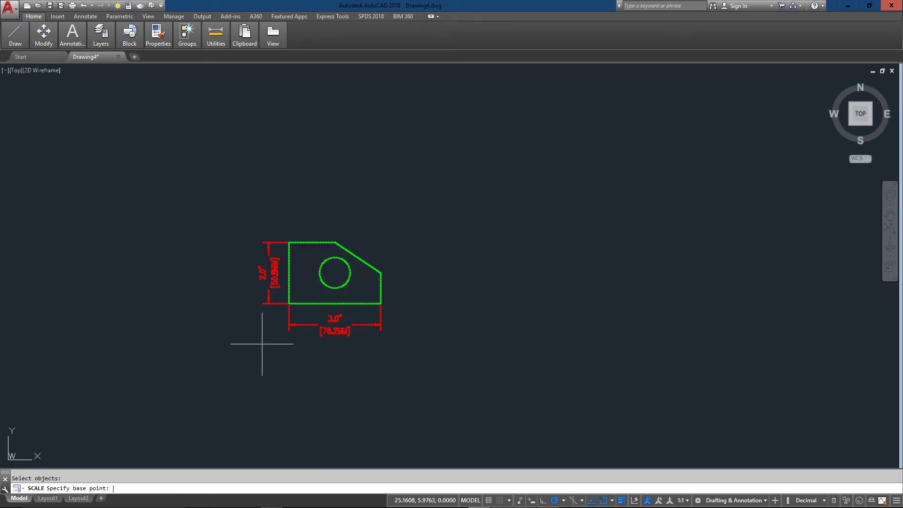
{"action": "left_click", "coordinate": [289, 304]}
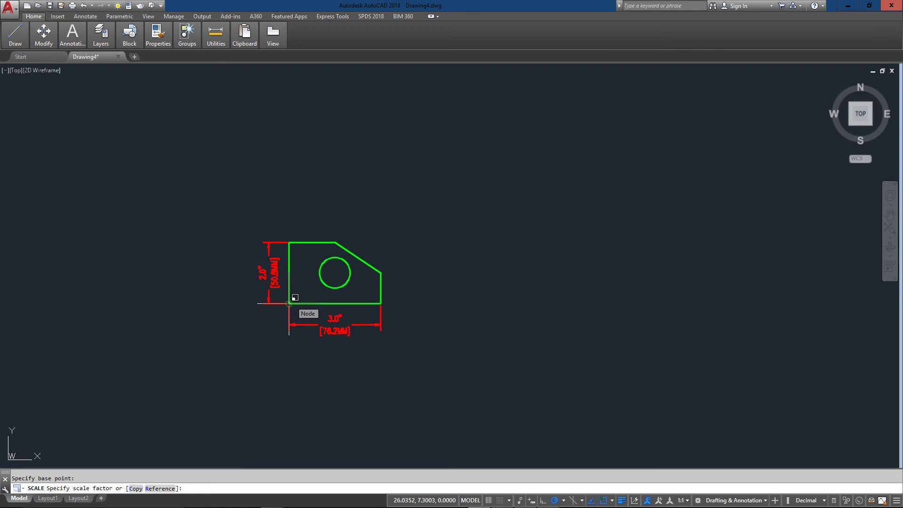
{"action": "key", "text": "Return"}
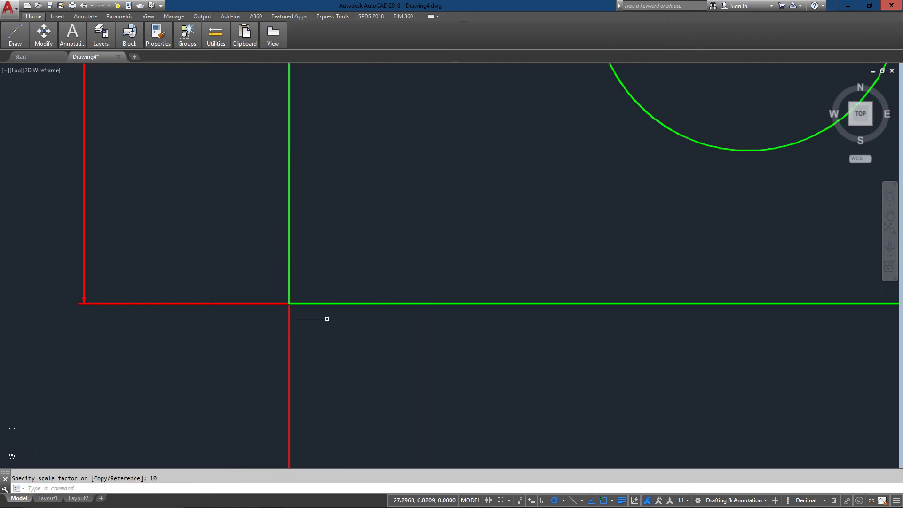
Zoom and pan to check that the width now reads 30.0" [762.0MM].
{"action": "scroll", "coordinate": [320, 327], "scroll_direction": "down", "scroll_amount": 8}
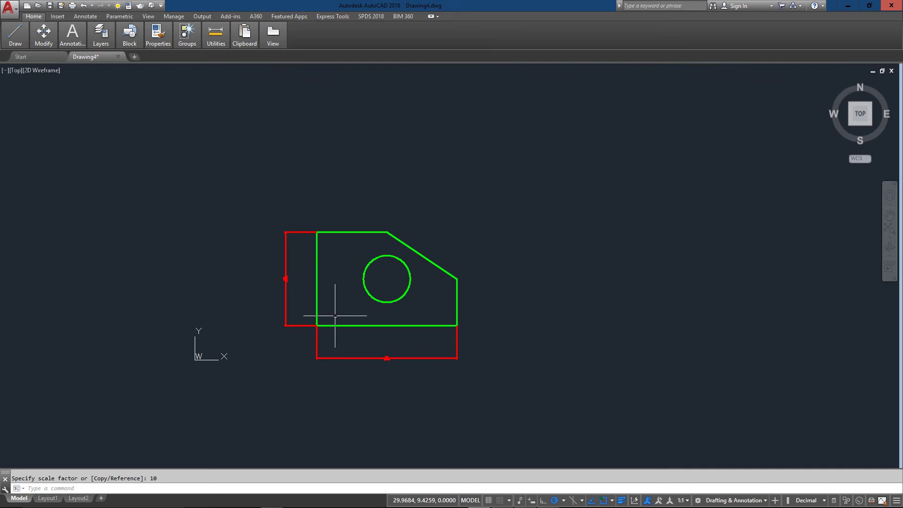
{"action": "scroll", "coordinate": [352, 339], "scroll_direction": "up", "scroll_amount": 8}
{"action": "middle_click_drag", "start_coordinate": [418, 386], "coordinate": [379, 348]}
{"action": "scroll", "coordinate": [528, 383], "scroll_direction": "up", "scroll_amount": 4}
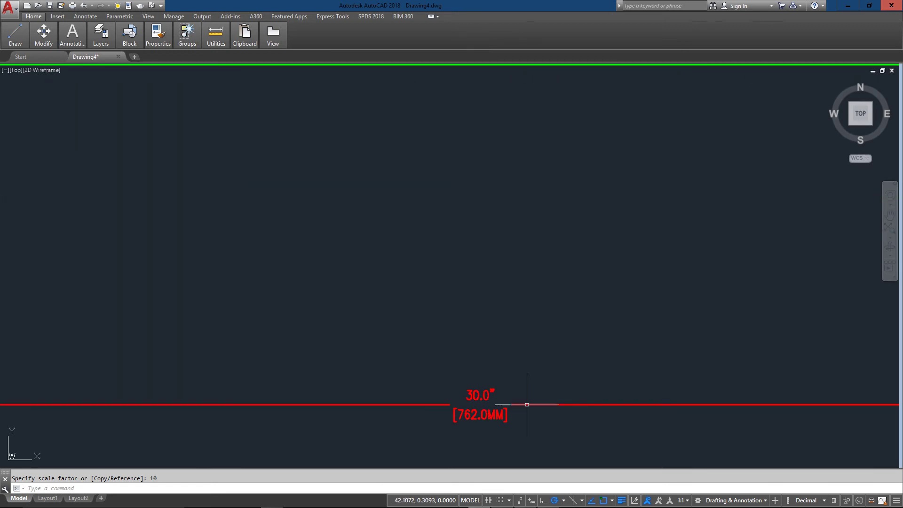
{"action": "scroll", "coordinate": [500, 404], "scroll_direction": "up", "scroll_amount": 4}
{"action": "scroll", "coordinate": [467, 367], "scroll_direction": "down", "scroll_amount": 2}
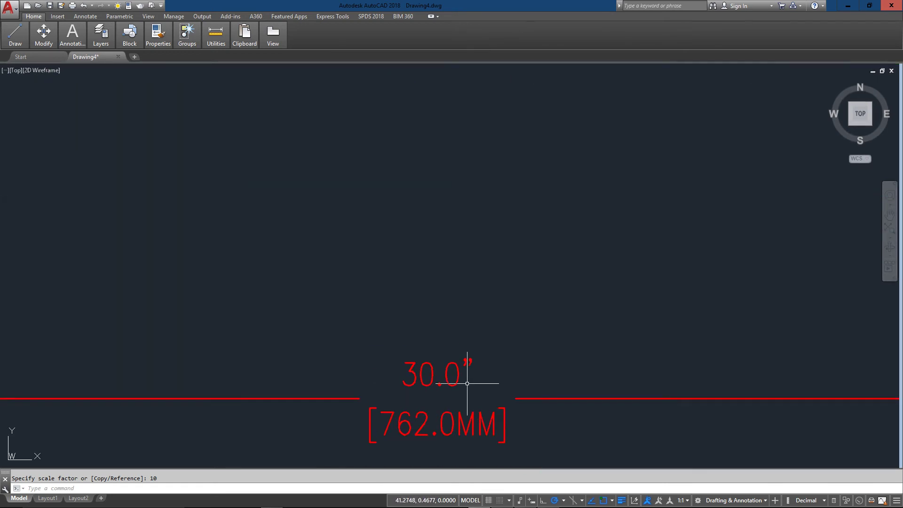
{"action": "scroll", "coordinate": [453, 379], "scroll_direction": "down", "scroll_amount": 8}
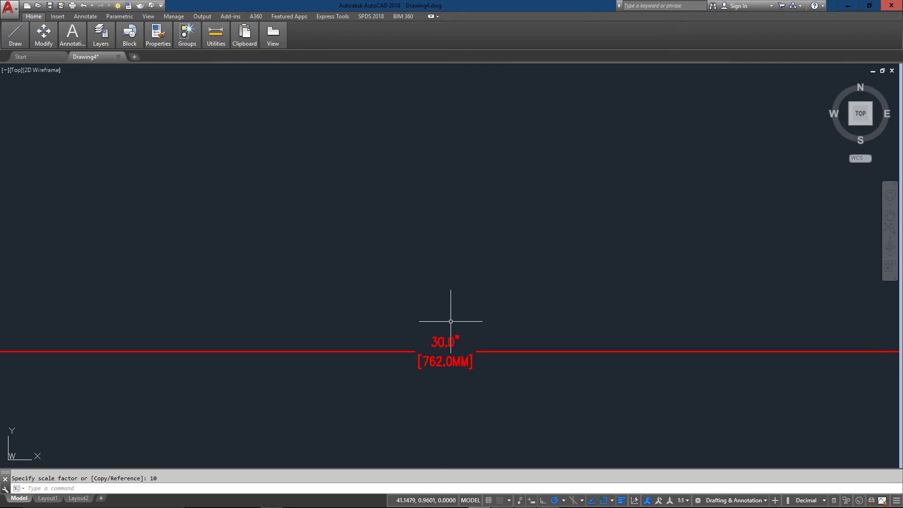
{"action": "middle_click_drag", "start_coordinate": [458, 263], "coordinate": [427, 339]}
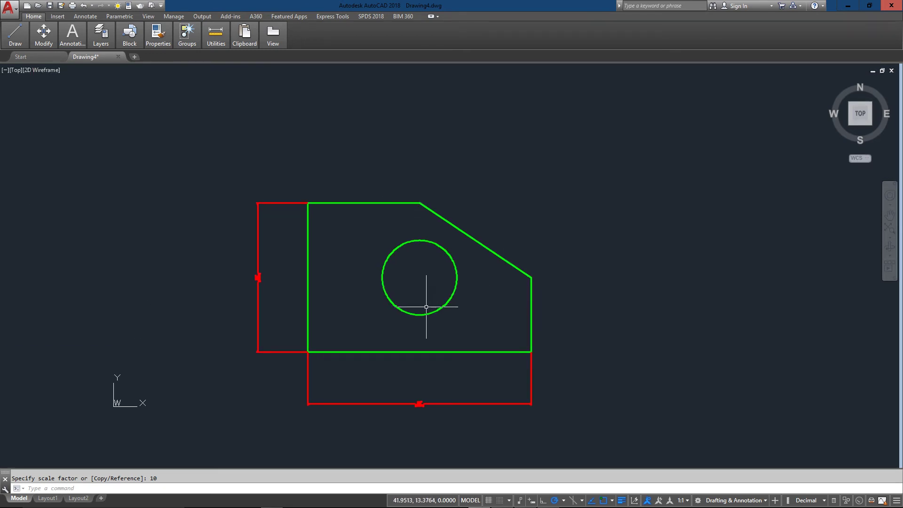
Change the DIMSCALE system variable from 1.0000 to 10.
{"action": "type", "text": "DIMSCALE"}
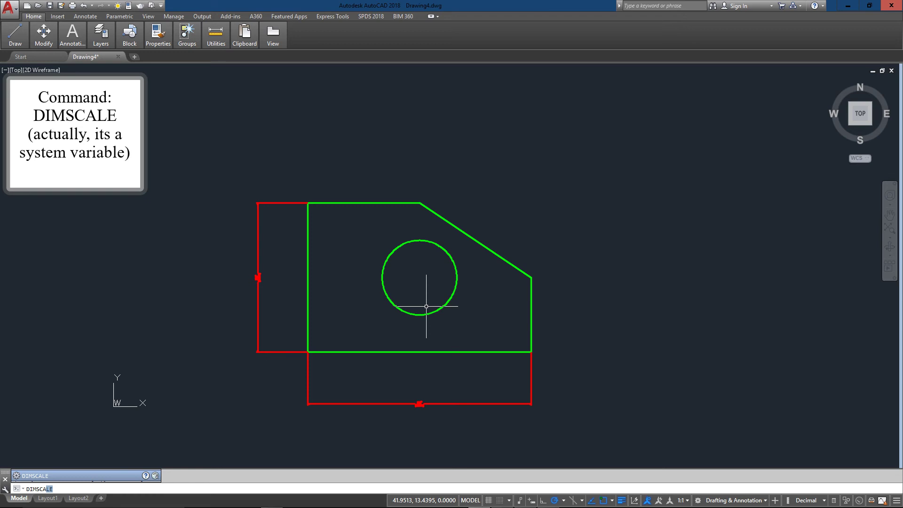
{"action": "key", "text": "Return"}
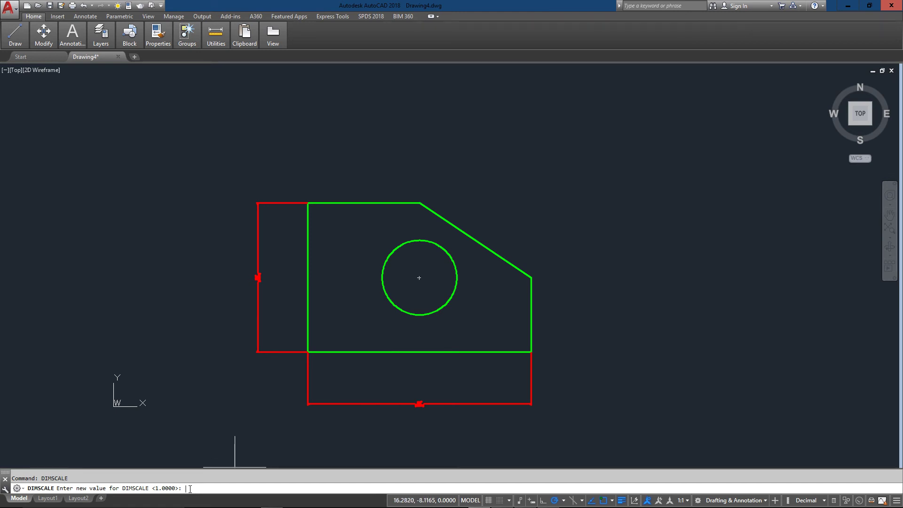
{"action": "key", "text": "Return"}
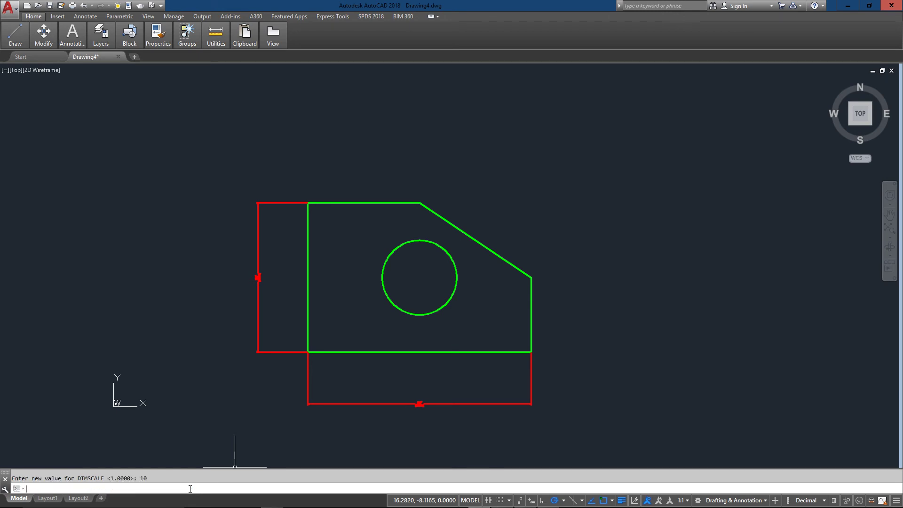
Use -DIMSTYLE Apply on ALL objects so both plate dimensions update to the new scale.
{"action": "key", "text": "Escape"}
{"action": "type", "text": "-D"}
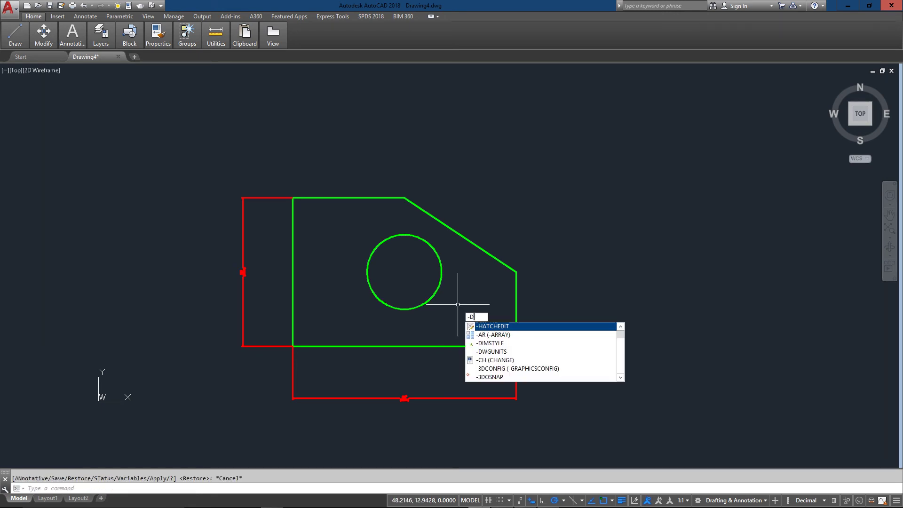
{"action": "type", "text": "IM"}
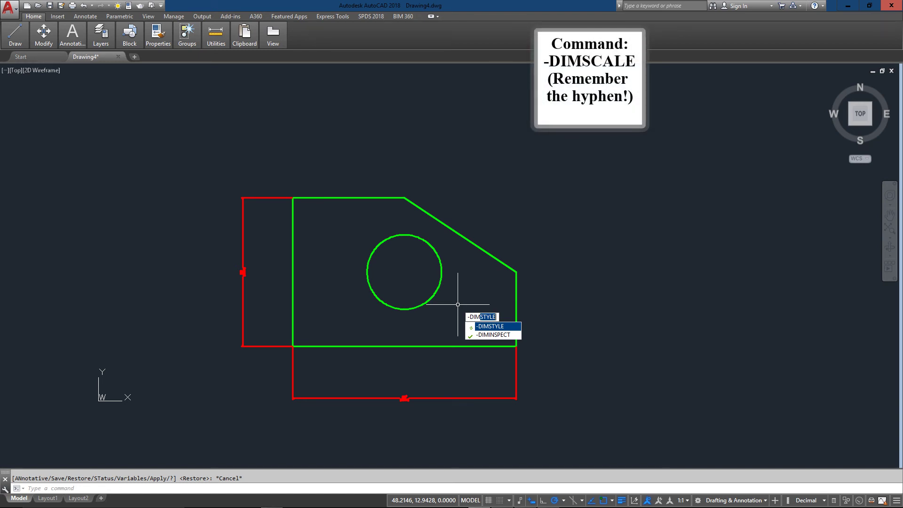
{"action": "key", "text": "Return"}
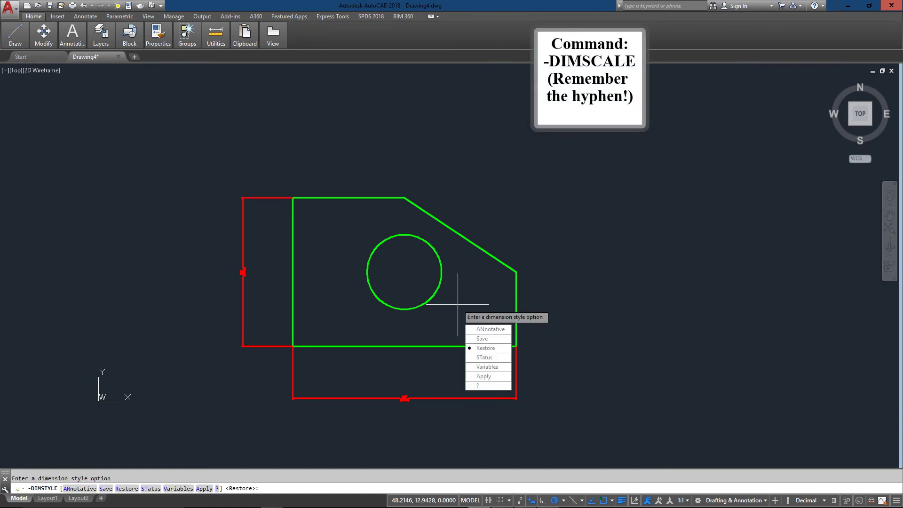
{"action": "left_click", "coordinate": [488, 376]}
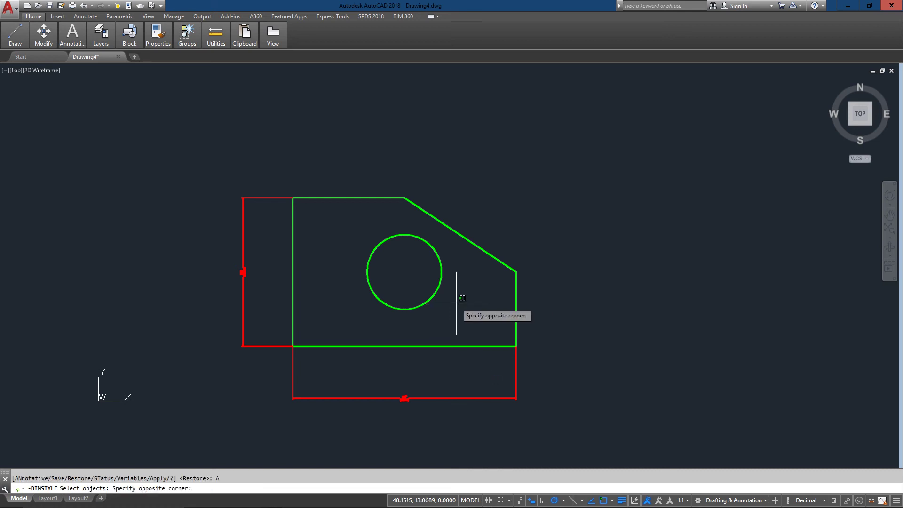
{"action": "left_click", "coordinate": [461, 303]}
{"action": "left_click", "coordinate": [439, 343]}
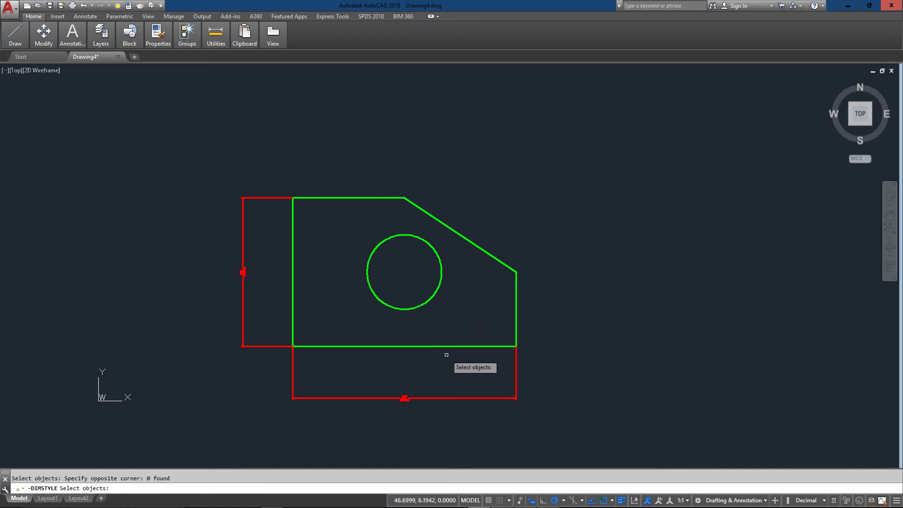
{"action": "left_click", "coordinate": [434, 373]}
{"action": "left_click", "coordinate": [359, 421]}
{"action": "left_click", "coordinate": [256, 269]}
{"action": "left_click", "coordinate": [206, 311]}
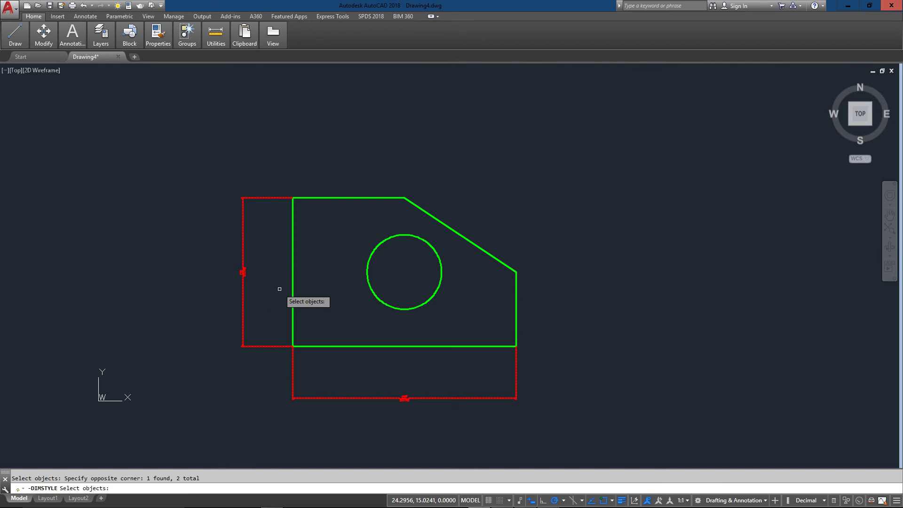
{"action": "type", "text": "ALL"}
{"action": "key", "text": "Return"}
{"action": "key", "text": "Return"}
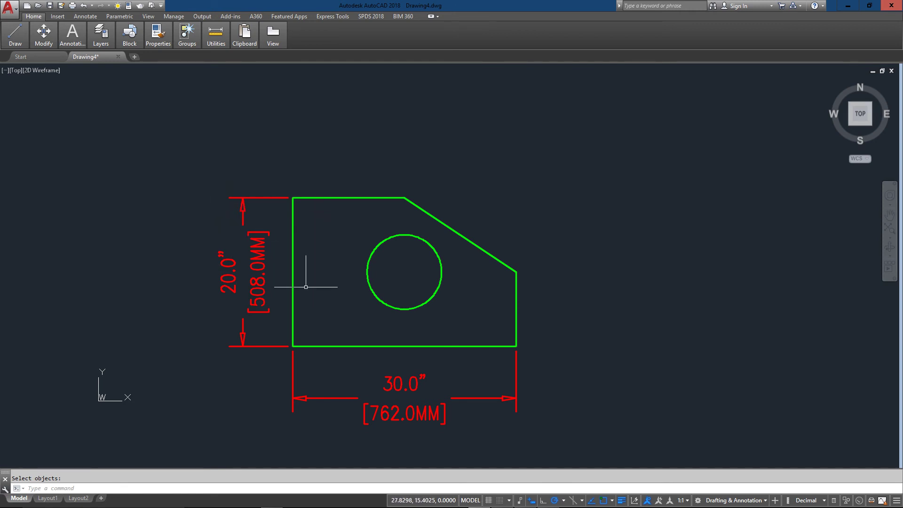
Zoom to extents so the plate with its 20.0" and 30.0" dimensions fits the view.
{"action": "scroll", "coordinate": [290, 228], "scroll_direction": "up", "scroll_amount": 4}
{"action": "scroll", "coordinate": [281, 141], "scroll_direction": "up", "scroll_amount": 4}
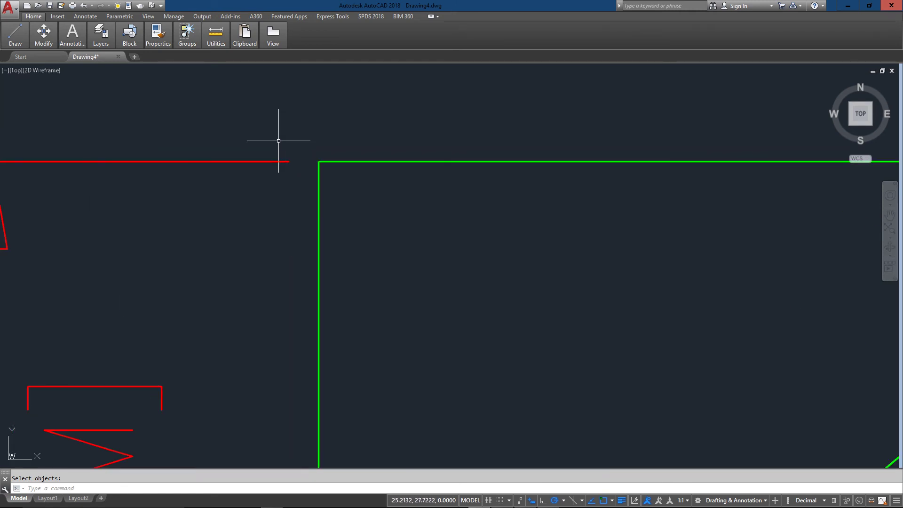
{"action": "scroll", "coordinate": [279, 141], "scroll_direction": "down", "scroll_amount": 6}
{"action": "middle_click", "coordinate": [292, 238]}
{"action": "middle_click", "coordinate": [293, 238]}
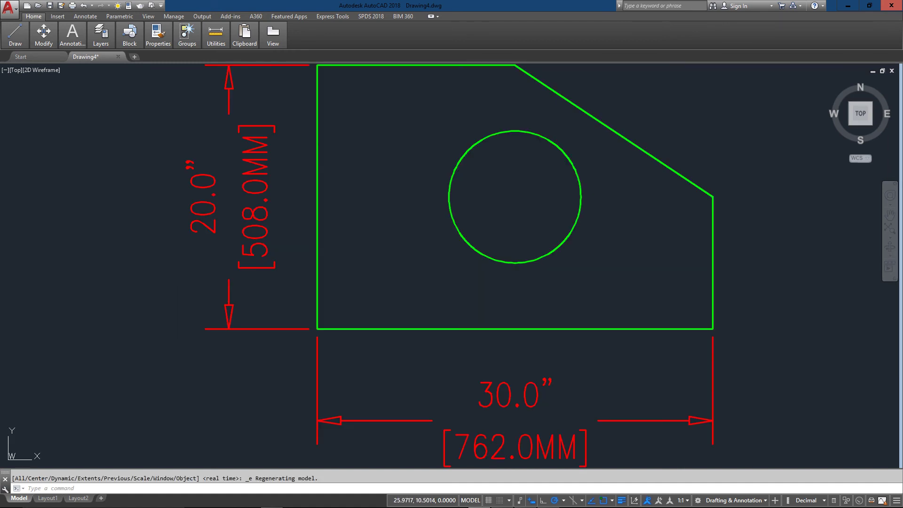
{"action": "scroll", "coordinate": [320, 282], "scroll_direction": "down", "scroll_amount": 2}
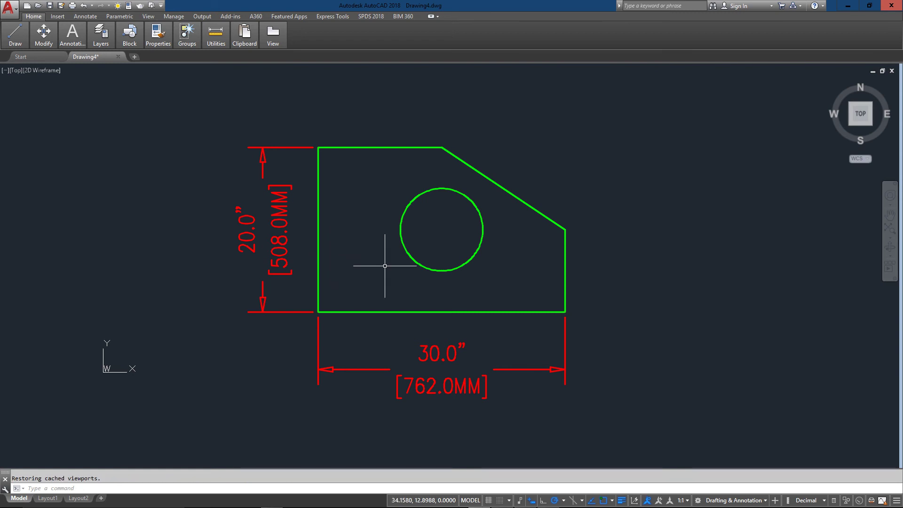
On Layout1, activate the viewport and erase the 20.0" and 30.0" dimensions.
{"action": "left_click", "coordinate": [48, 498]}
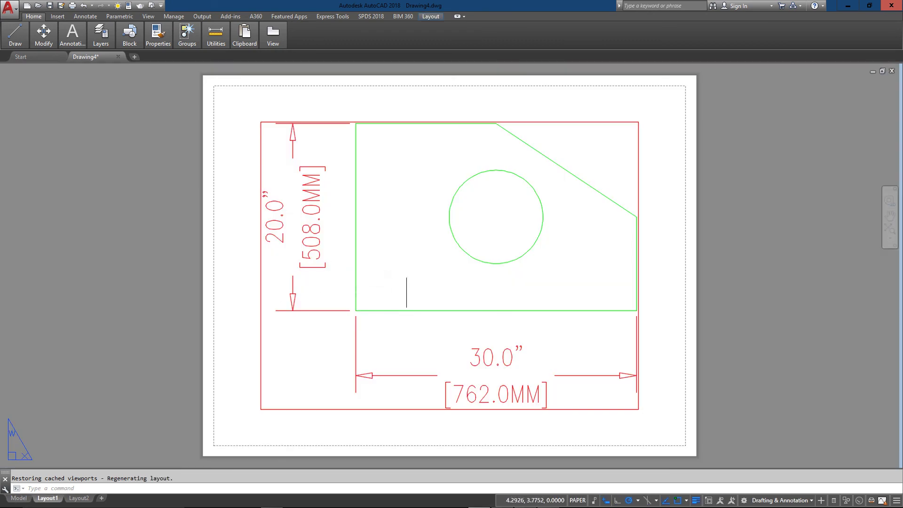
{"action": "double_click", "coordinate": [414, 358]}
{"action": "left_click", "coordinate": [323, 356]}
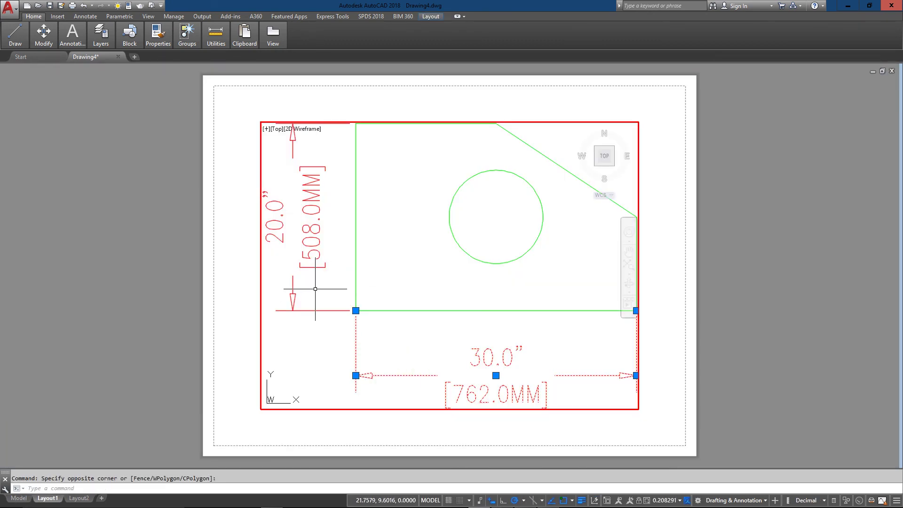
{"action": "left_click", "coordinate": [275, 316]}
{"action": "key", "text": "Delete"}
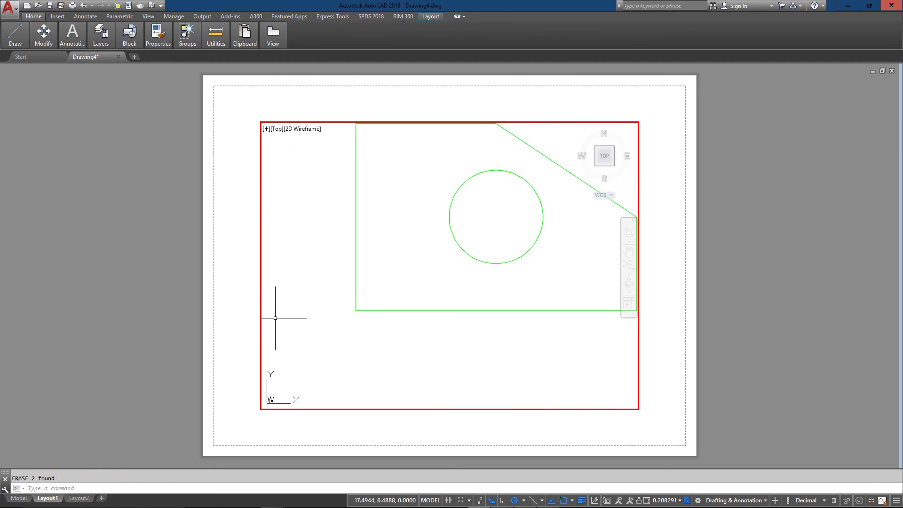
{"action": "scroll", "coordinate": [376, 275], "scroll_direction": "down", "scroll_amount": 2}
{"action": "scroll", "coordinate": [391, 271], "scroll_direction": "up", "scroll_amount": 2}
{"action": "middle_click_drag", "start_coordinate": [391, 271], "coordinate": [365, 299]}
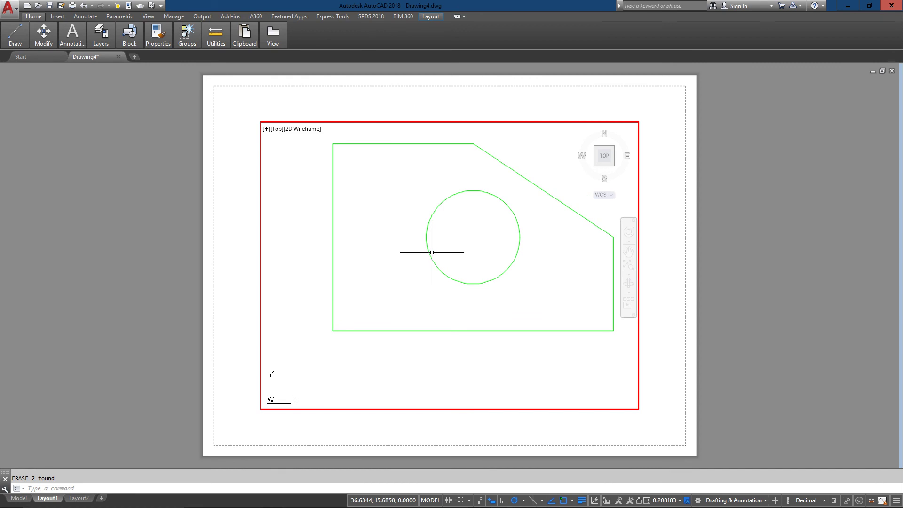
Begin a linear dimension across the part's bottom edge, then cancel it.
{"action": "mouse_move", "coordinate": [106, 38]}
{"action": "mouse_move", "coordinate": [72, 35]}
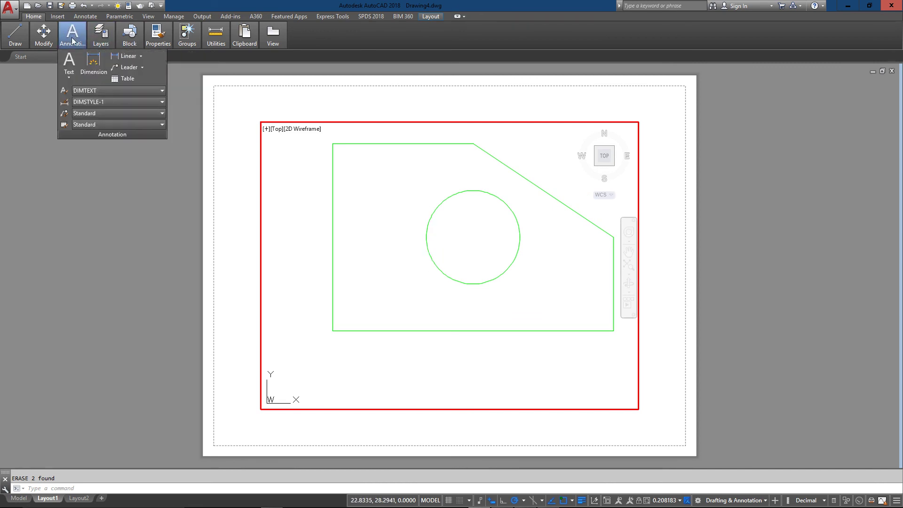
{"action": "left_click", "coordinate": [126, 54]}
{"action": "left_click", "coordinate": [333, 331]}
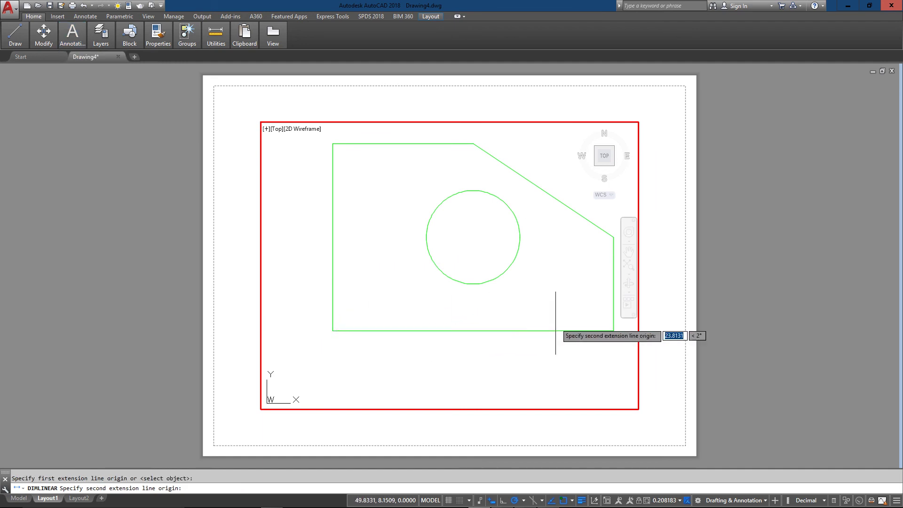
{"action": "left_click", "coordinate": [613, 330]}
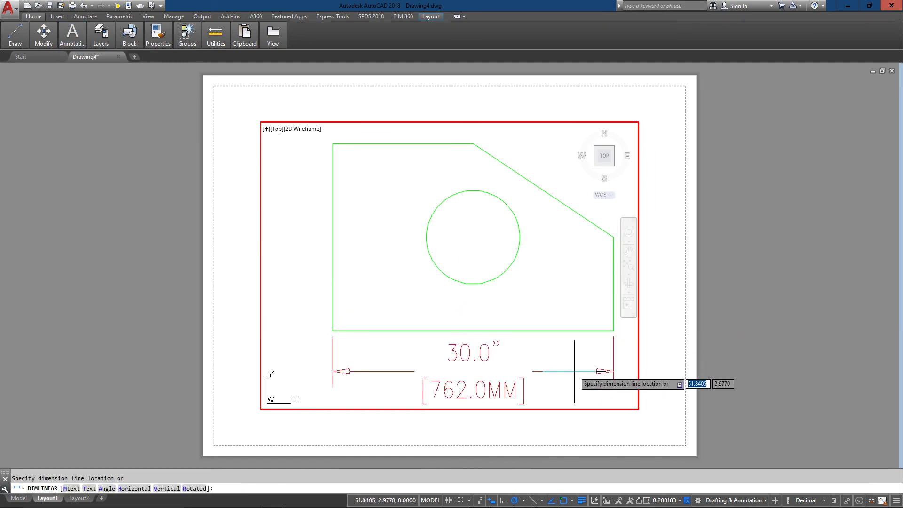
{"action": "key", "text": "Escape"}
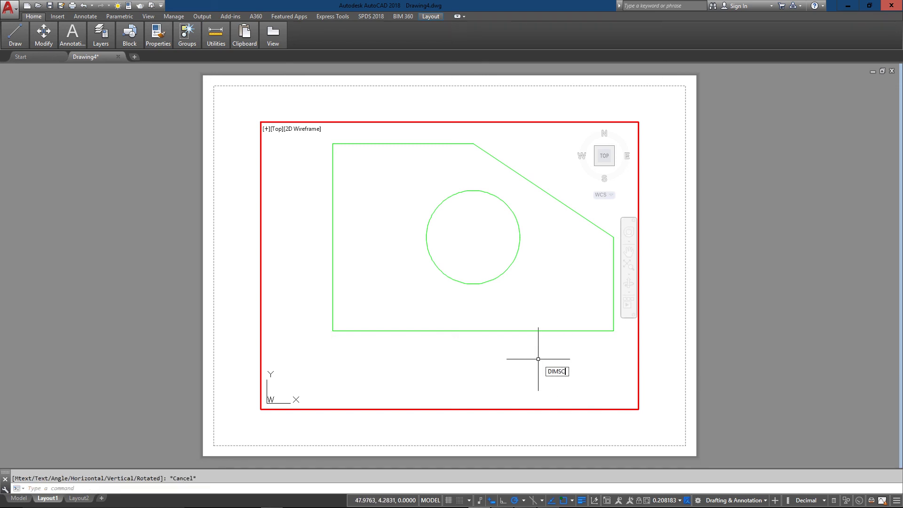
Reset DIMSCALE to 1.
{"action": "type", "text": "DIMSC"}
{"action": "key", "text": "Return"}
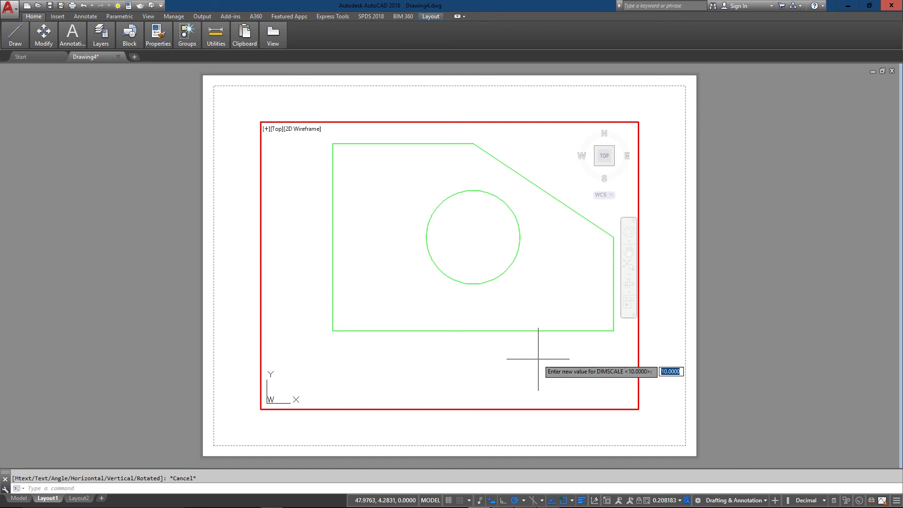
{"action": "type", "text": "1"}
{"action": "key", "text": "Return"}
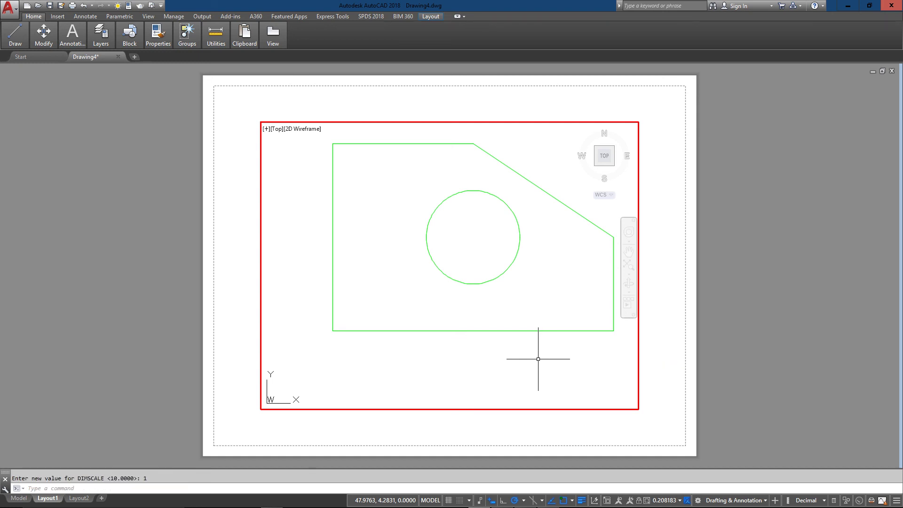
Draw a linear dimension between the bottom-right and bottom-left corners, placed just below the part.
{"action": "mouse_move", "coordinate": [75, 35]}
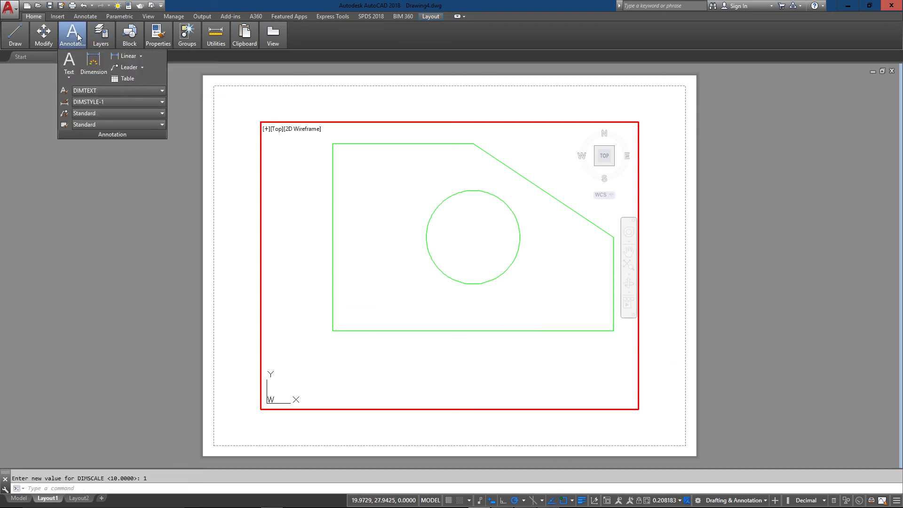
{"action": "left_click", "coordinate": [119, 56]}
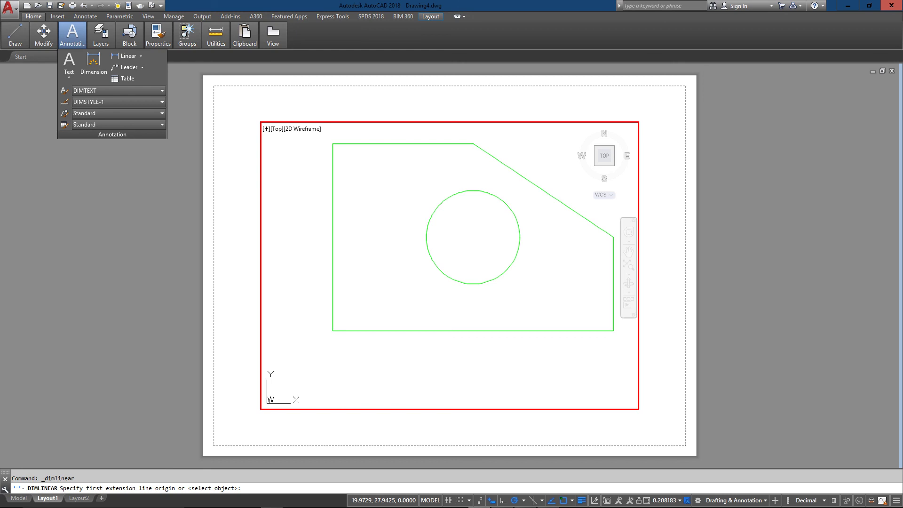
{"action": "left_click", "coordinate": [613, 331]}
{"action": "left_click", "coordinate": [332, 331]}
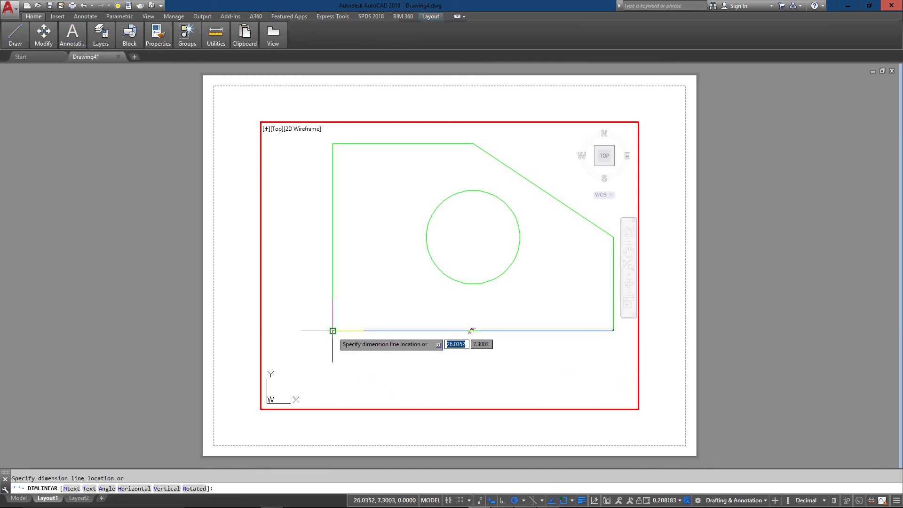
{"action": "left_click", "coordinate": [426, 359]}
Zoom and pan to inspect the tiny 30.0" [762.0MM] dimension.
{"action": "scroll", "coordinate": [497, 365], "scroll_direction": "up", "scroll_amount": 4}
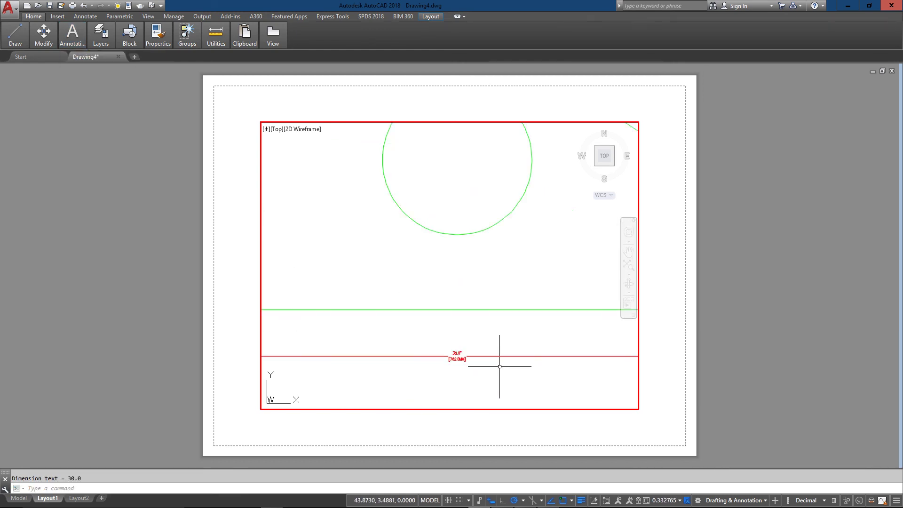
{"action": "scroll", "coordinate": [470, 357], "scroll_direction": "down", "scroll_amount": 4}
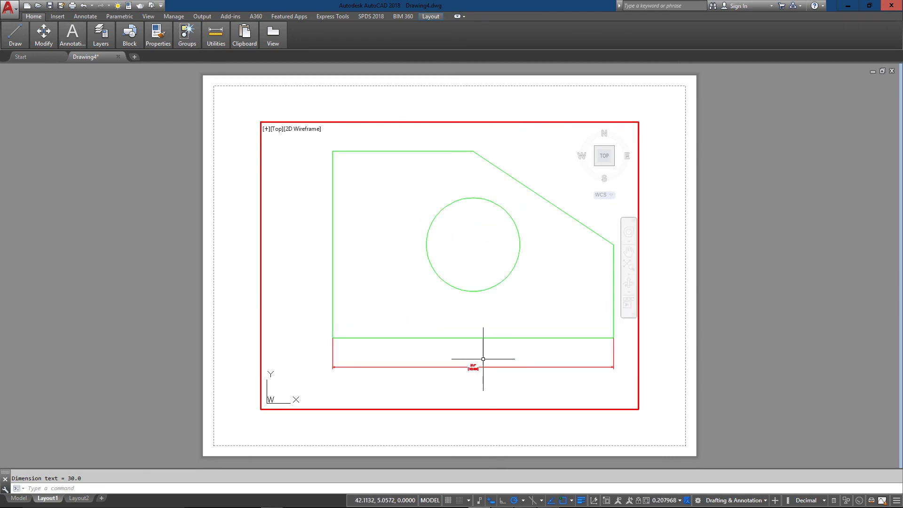
{"action": "middle_click_drag", "start_coordinate": [480, 363], "coordinate": [435, 358]}
{"action": "scroll", "coordinate": [455, 369], "scroll_direction": "up", "scroll_amount": 2}
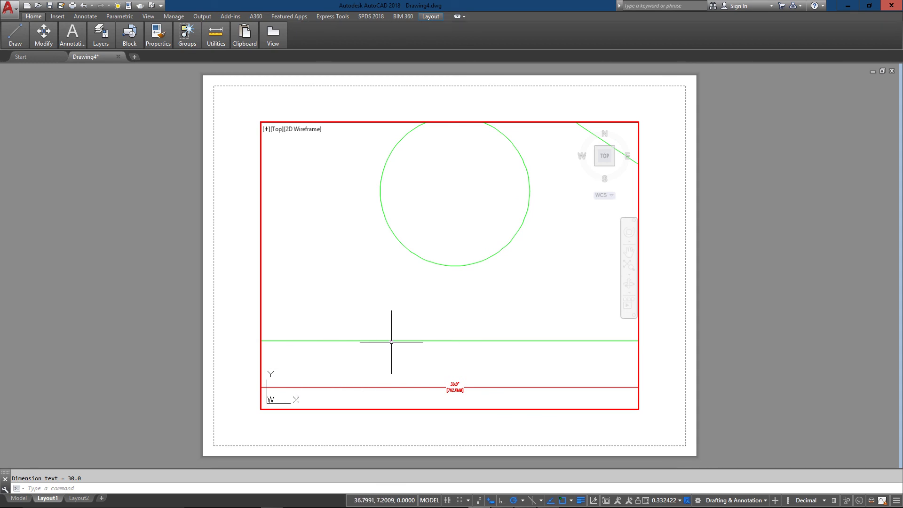
{"action": "scroll", "coordinate": [393, 336], "scroll_direction": "down", "scroll_amount": 2}
{"action": "middle_click_drag", "start_coordinate": [397, 331], "coordinate": [428, 333]}
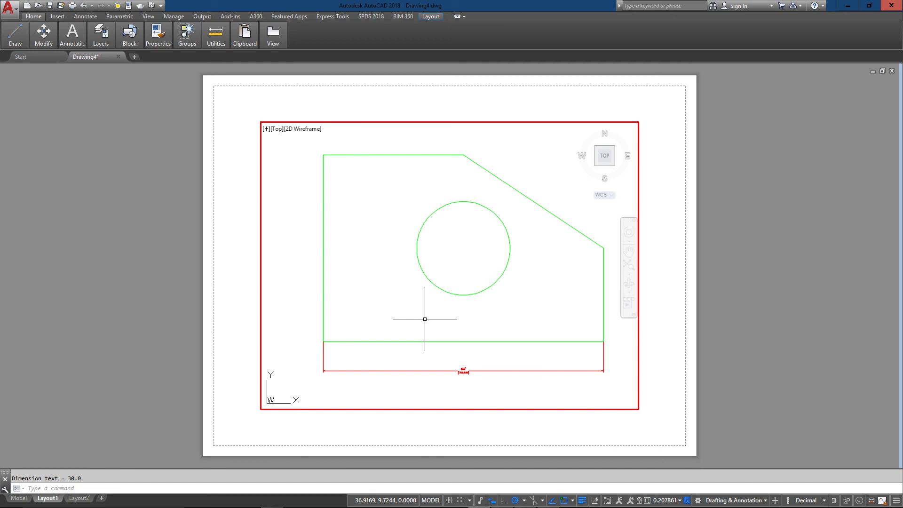
Return to the Model tab and erase the small bottom 30.0" dimension.
{"action": "type", "text": "ps"}
{"action": "key", "text": "Return"}
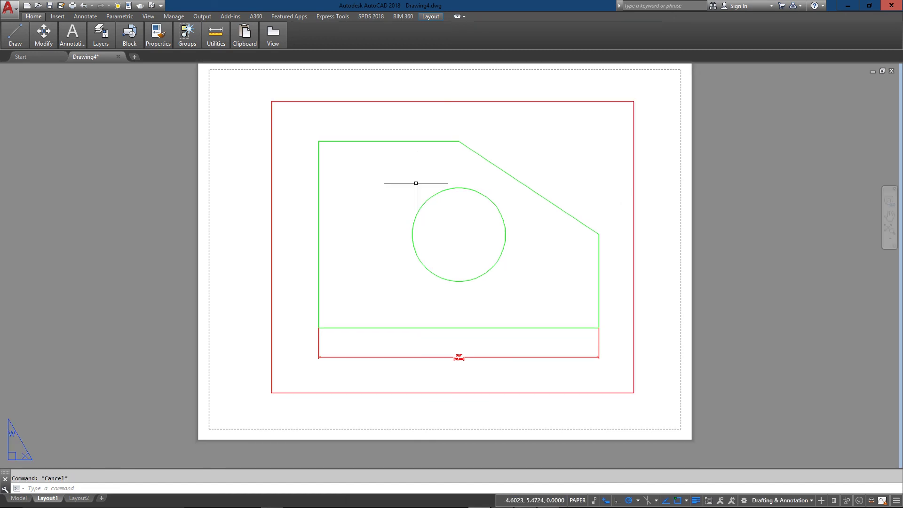
{"action": "left_click", "coordinate": [23, 502]}
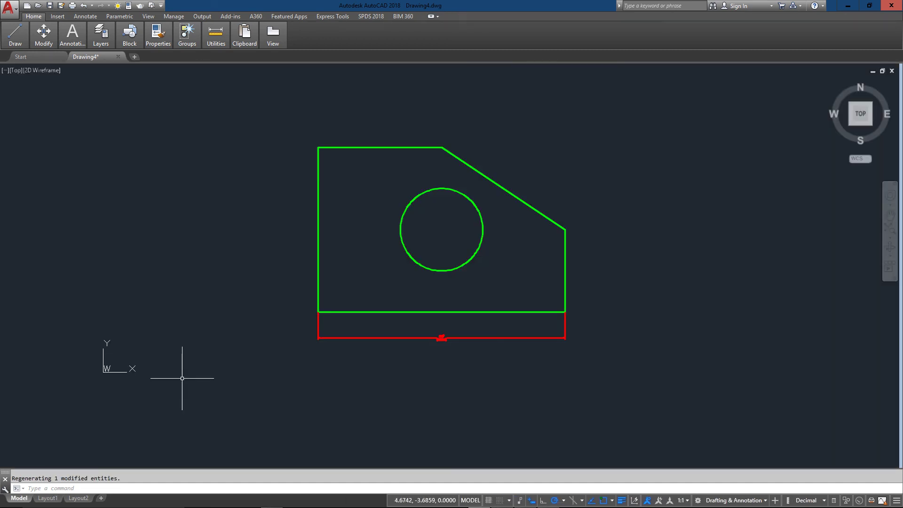
{"action": "scroll", "coordinate": [420, 322], "scroll_direction": "up", "scroll_amount": 2}
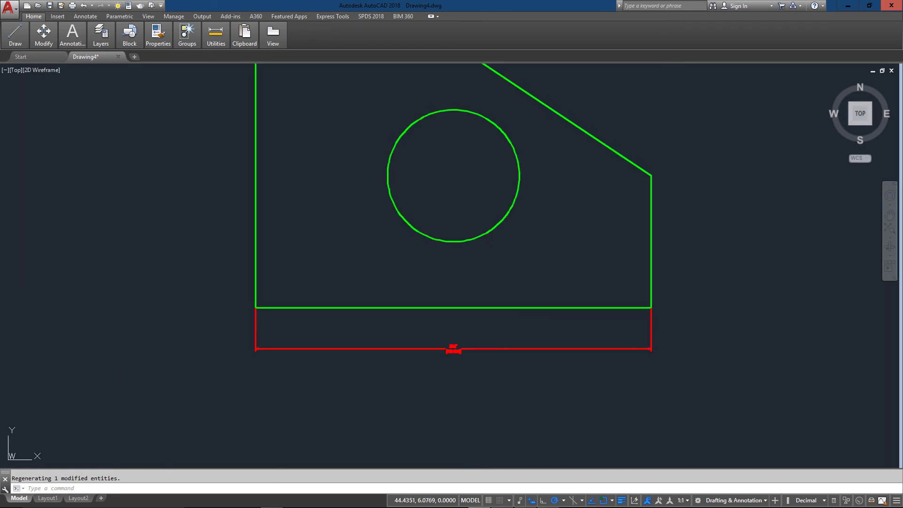
{"action": "left_click", "coordinate": [476, 381]}
{"action": "left_click", "coordinate": [446, 346]}
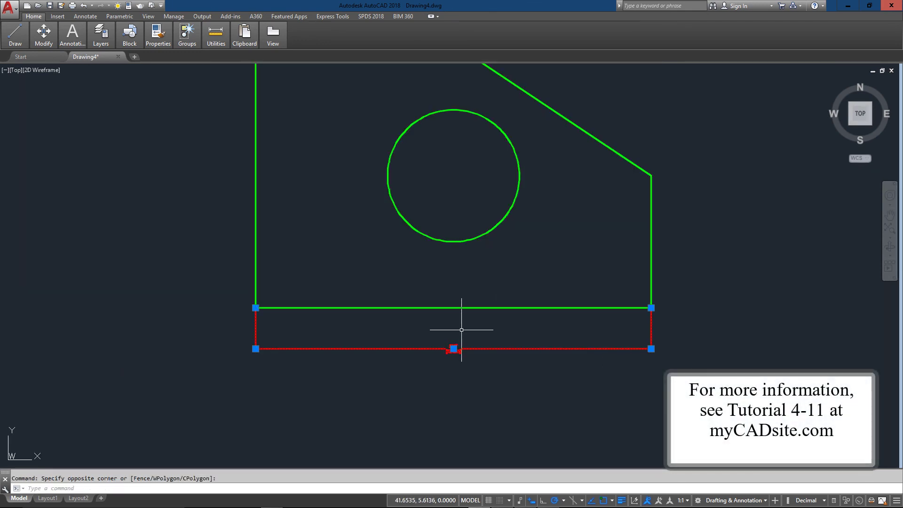
{"action": "type", "text": "e"}
{"action": "key", "text": "Return"}
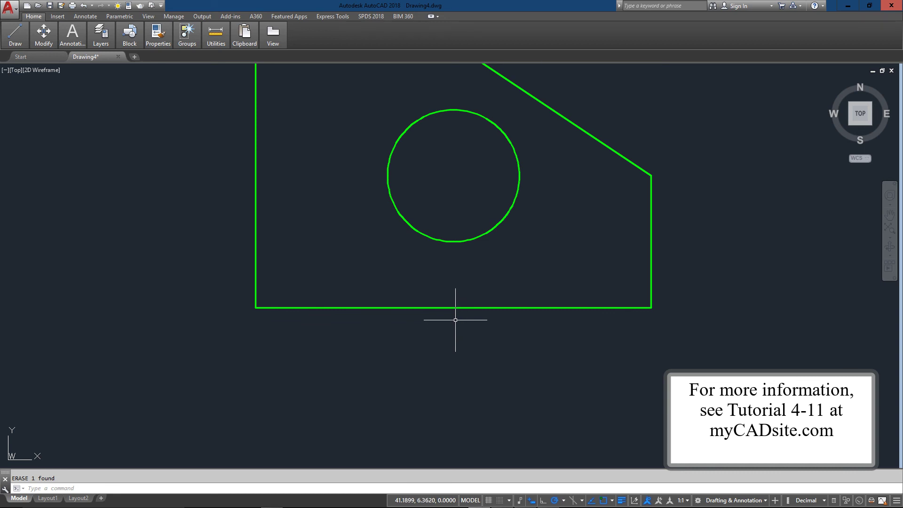
Zoom to extents to show the whole undimensioned plate.
{"action": "type", "text": "z"}
{"action": "key", "text": "Return"}
{"action": "type", "text": "E"}
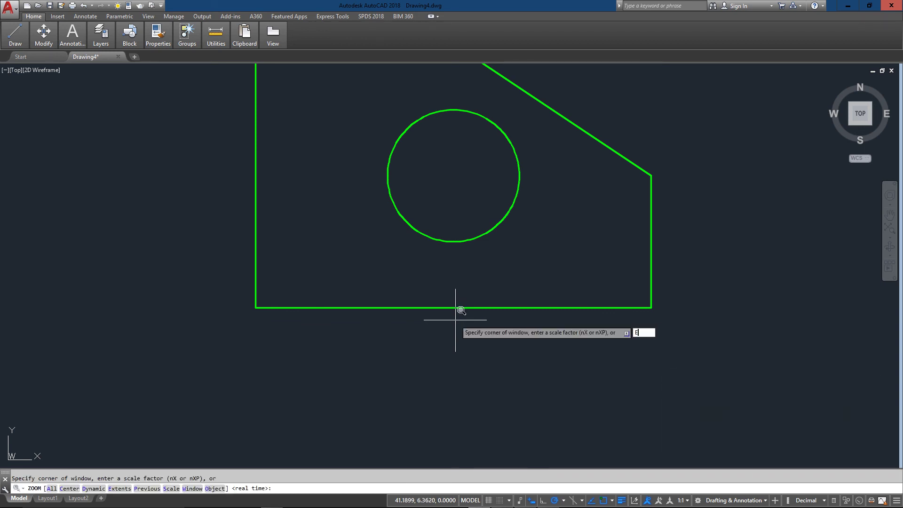
{"action": "key", "text": "Return"}
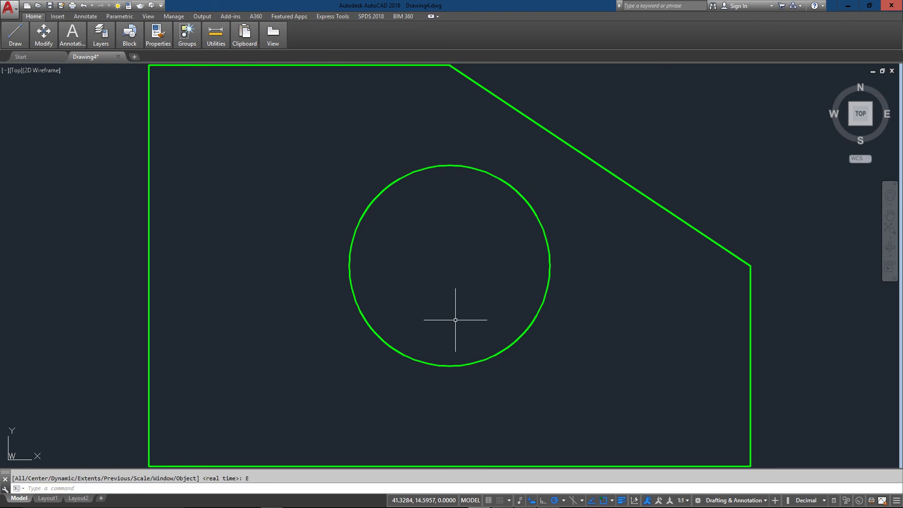
{"action": "scroll", "coordinate": [455, 320], "scroll_direction": "down", "scroll_amount": 2}
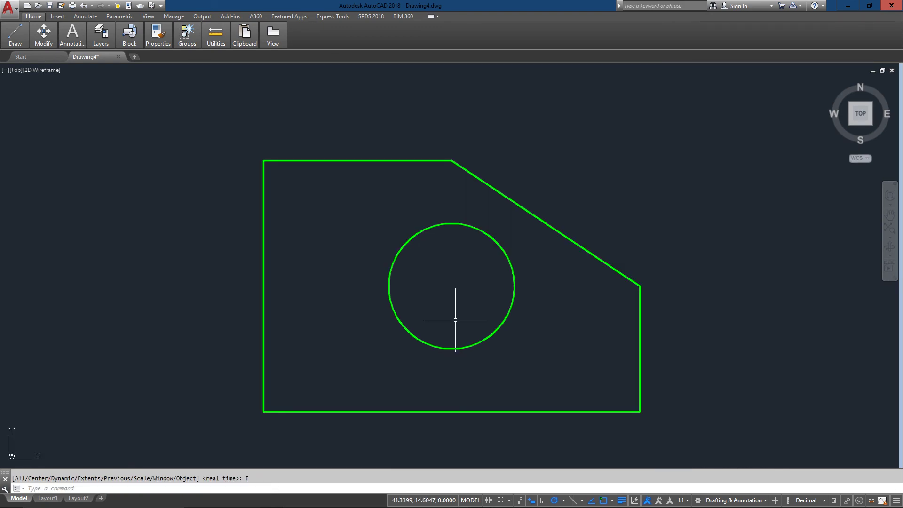